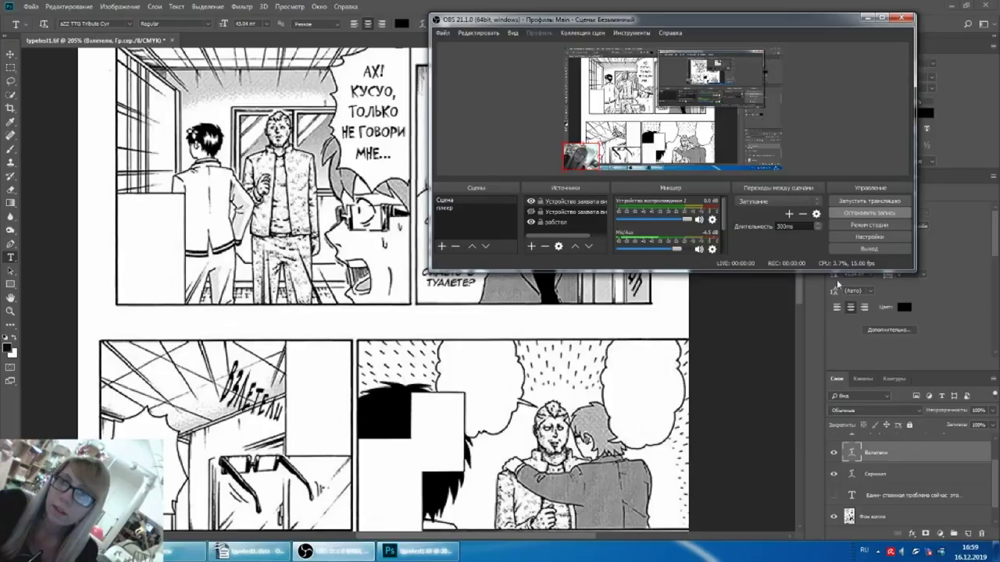
Bring the typetest1.tif manga page in Photoshop in front of OBS Studio
click(836, 279)
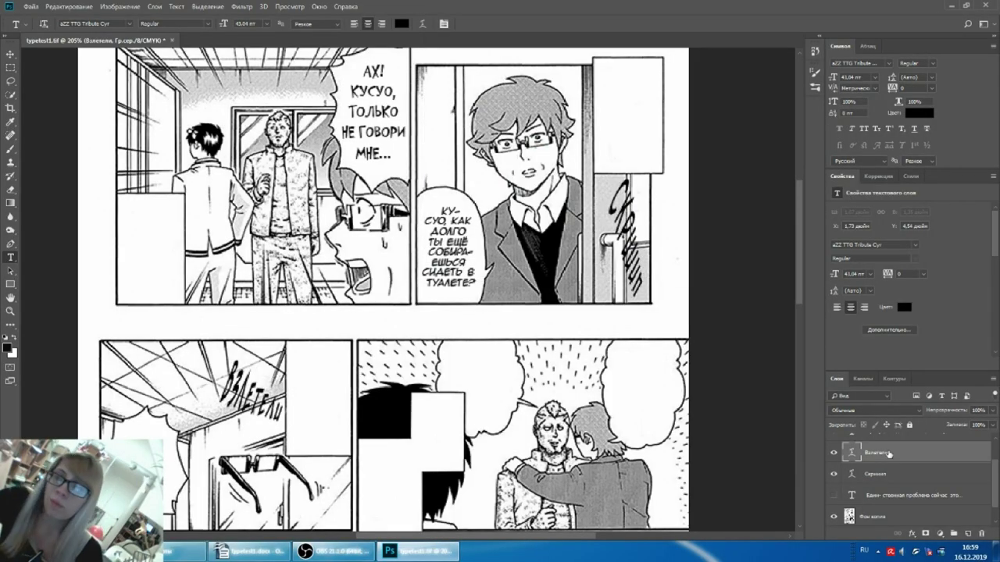
Hide and reshow the 'Фон копия' layer to compare the page with the Japanese original
scroll(855, 486, down, 1)
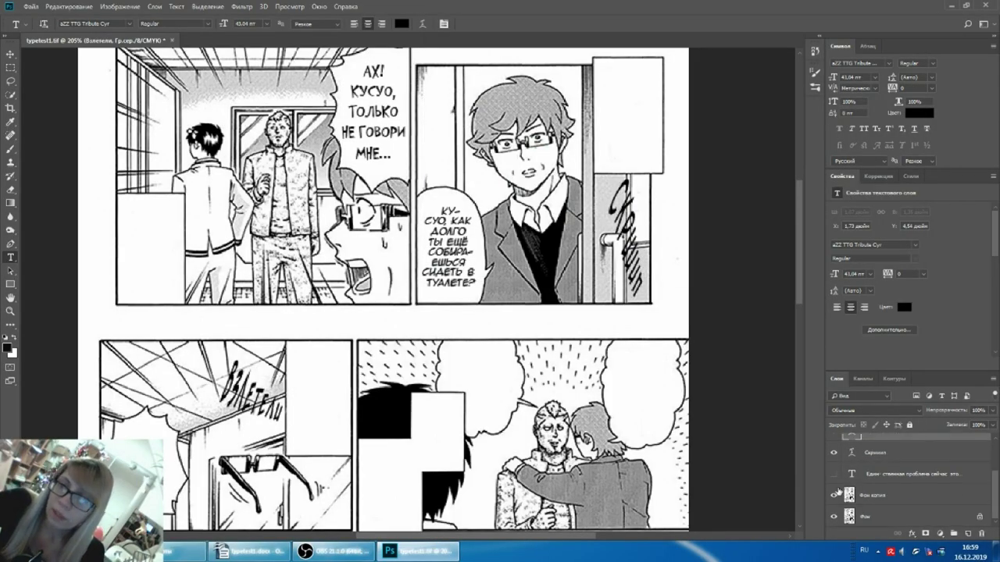
double_click(852, 453)
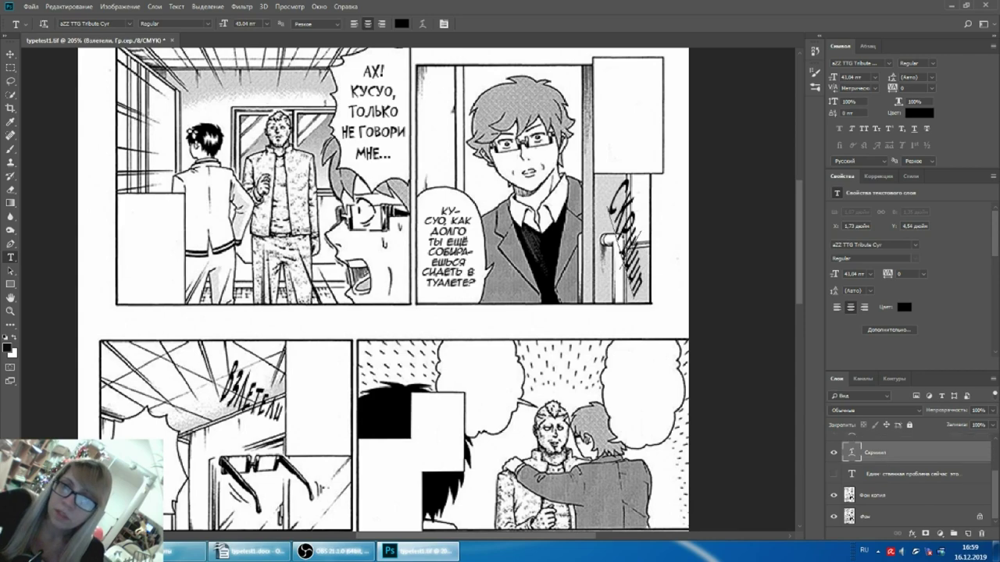
click(834, 495)
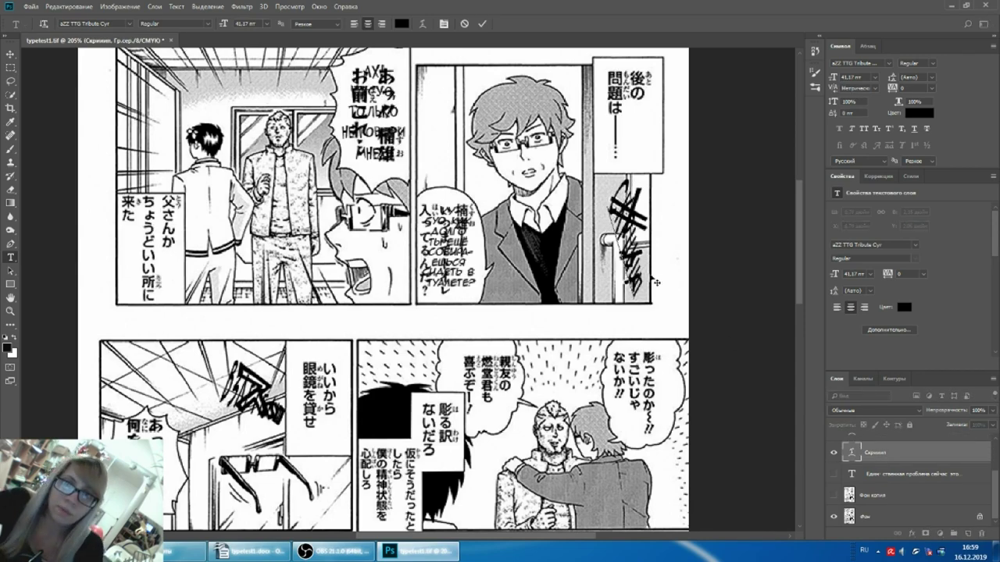
scroll(656, 250, up, 2)
scroll(648, 238, up, 3)
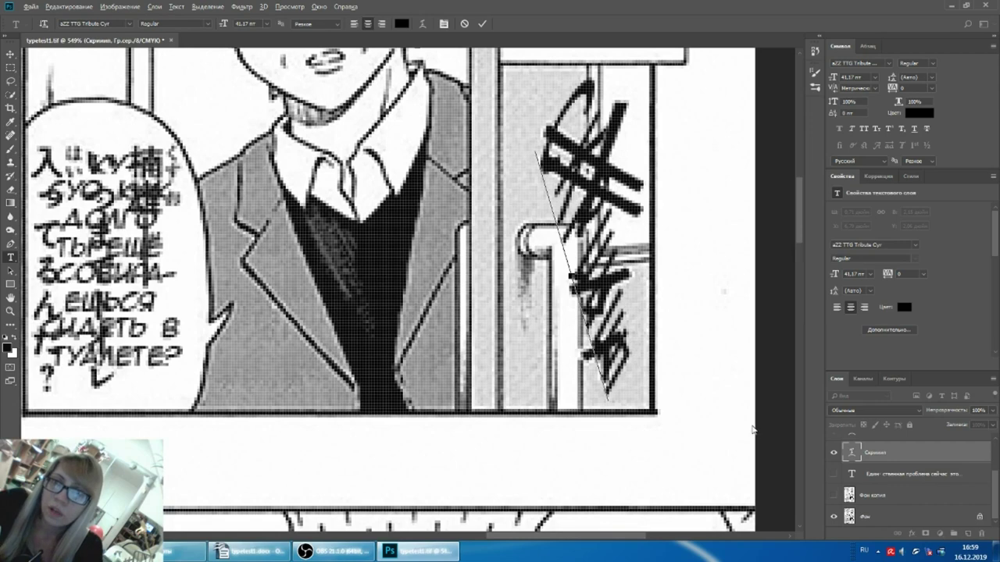
scroll(665, 342, down, 1)
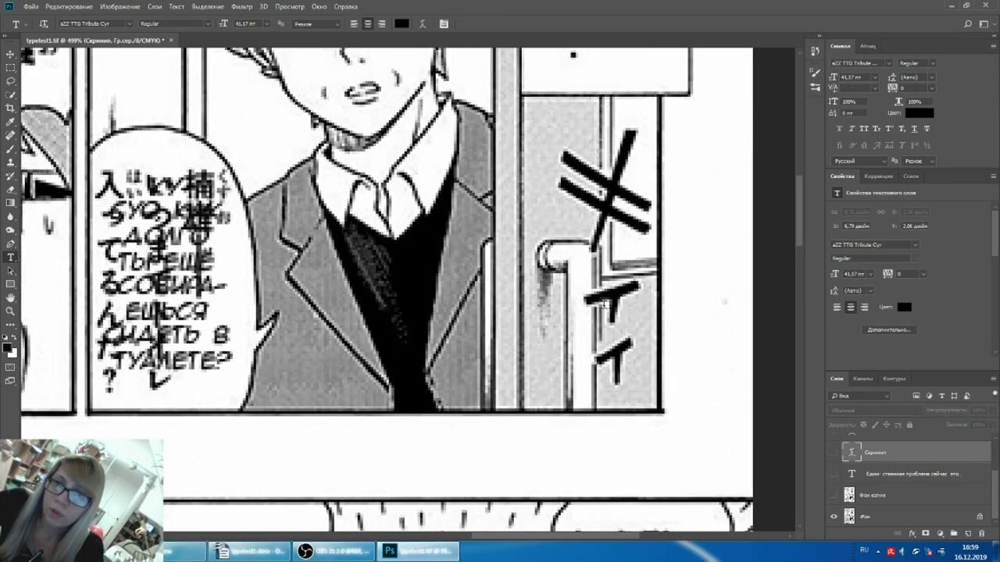
click(833, 496)
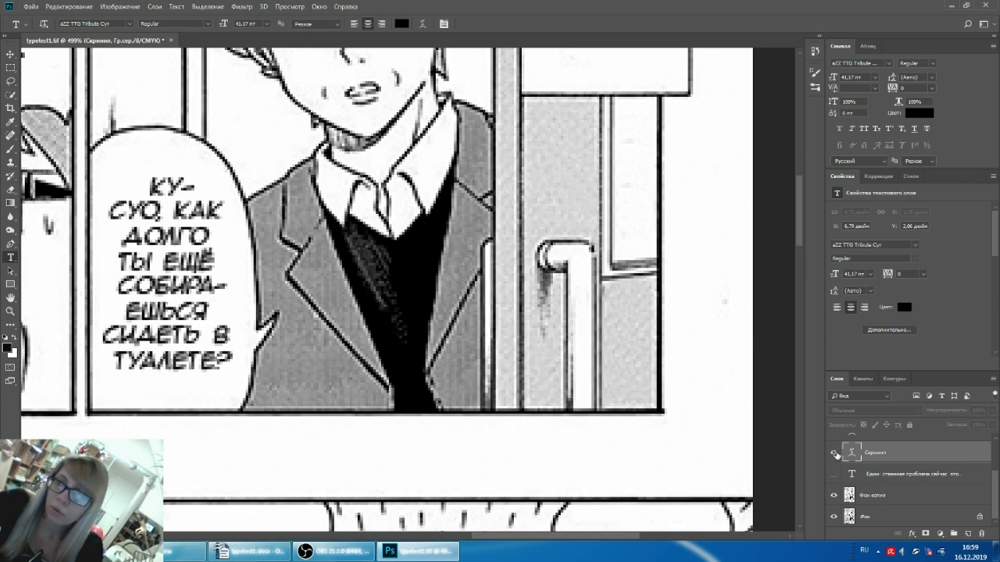
Show the sound-effect text layer again and open its Layer Style settings
click(833, 453)
scroll(688, 313, down, 3)
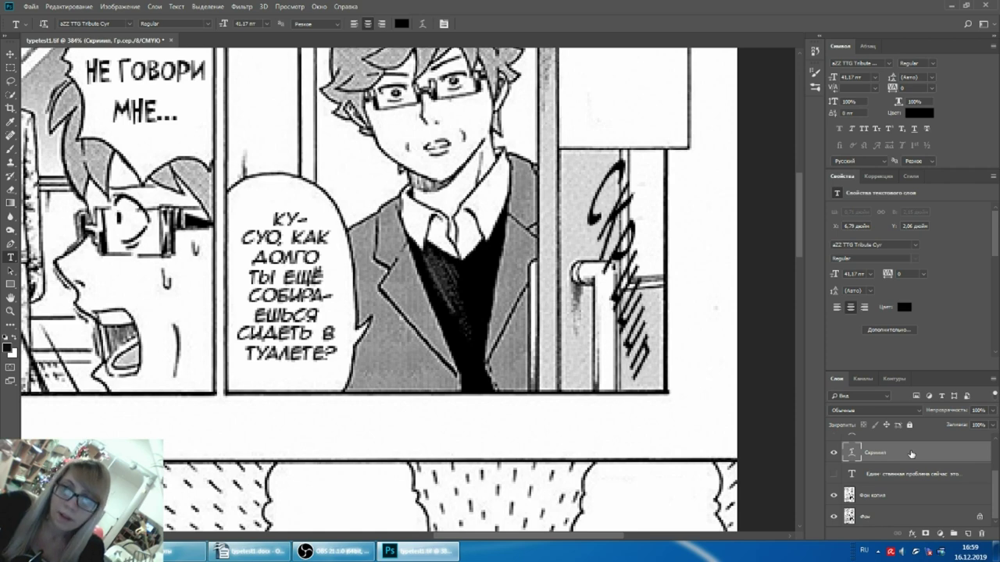
double_click(911, 454)
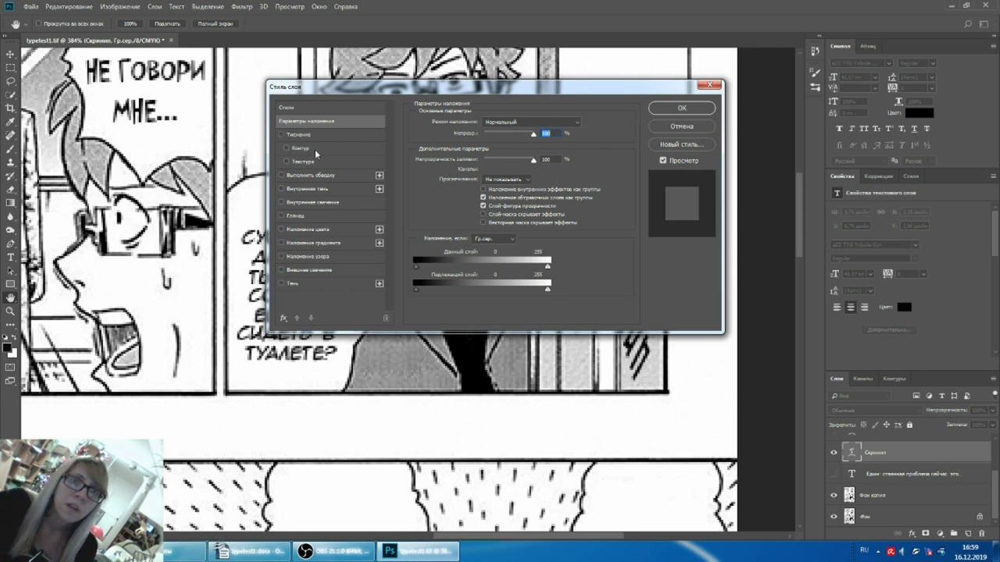
Enable Stroke on the sound-effect text and stack three more strokes on it
click(282, 175)
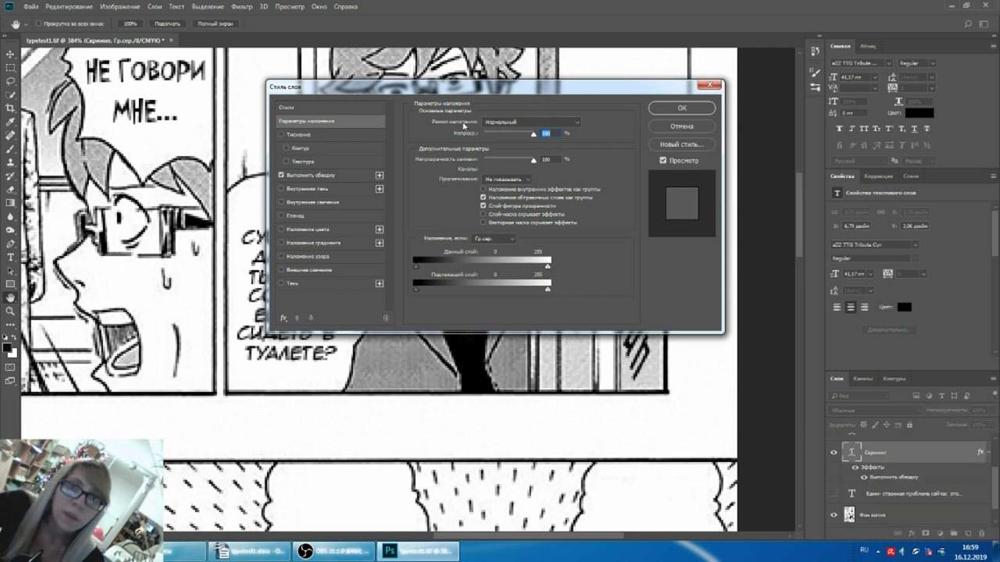
drag(469, 95, 322, 112)
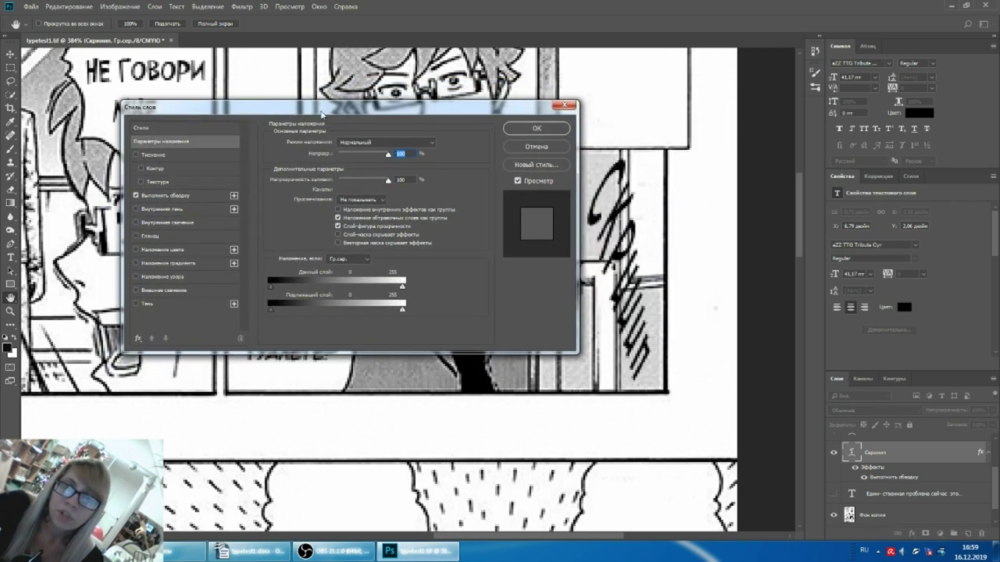
click(234, 196)
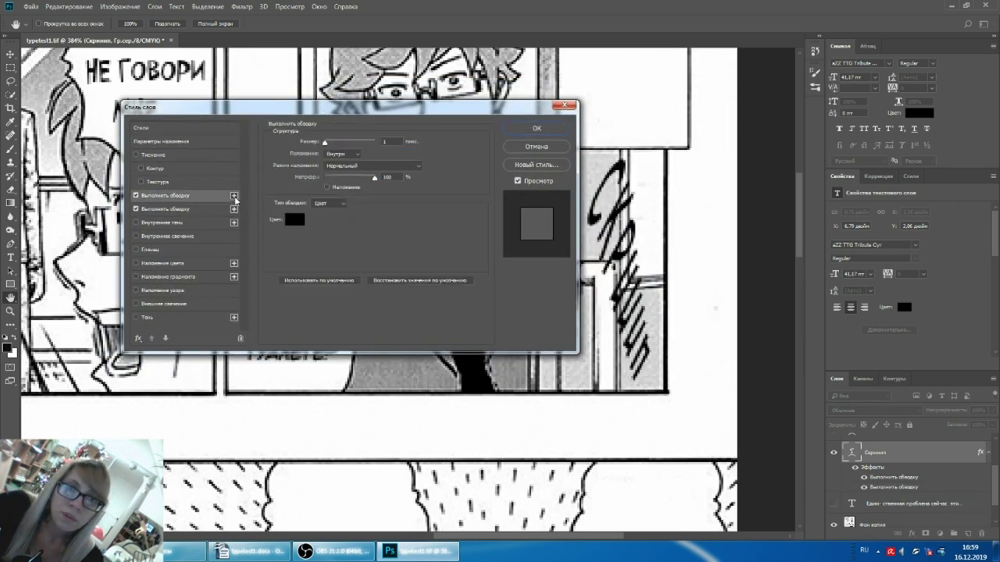
click(233, 209)
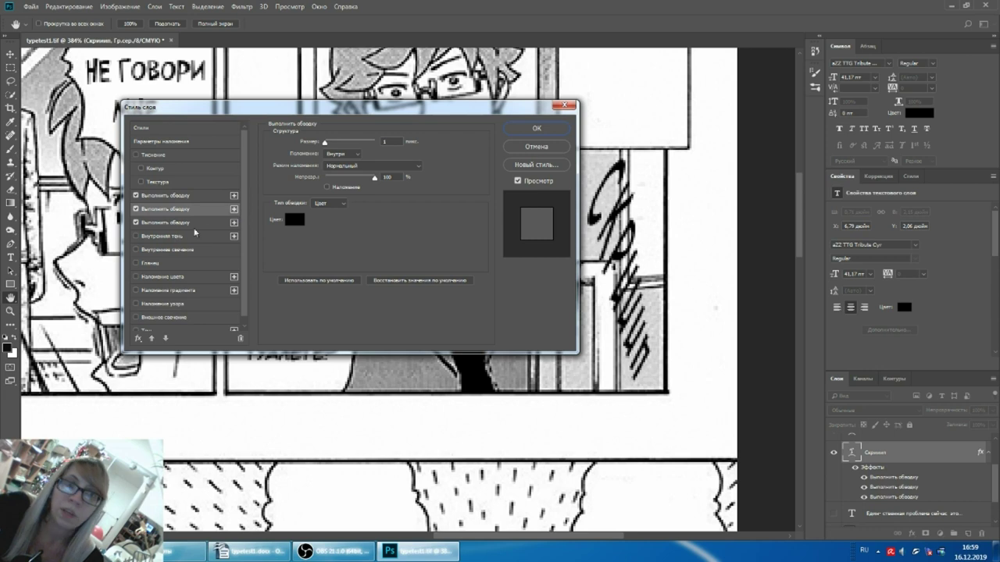
click(233, 222)
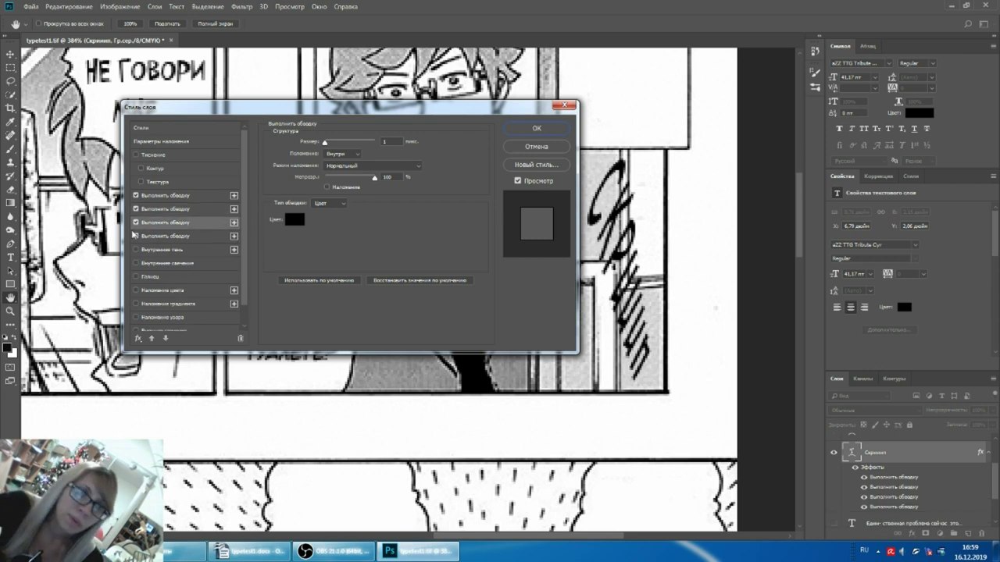
Uncheck the extra strokes and cancel the Layer Style dialog, discarding all strokes
click(136, 236)
click(136, 222)
click(136, 208)
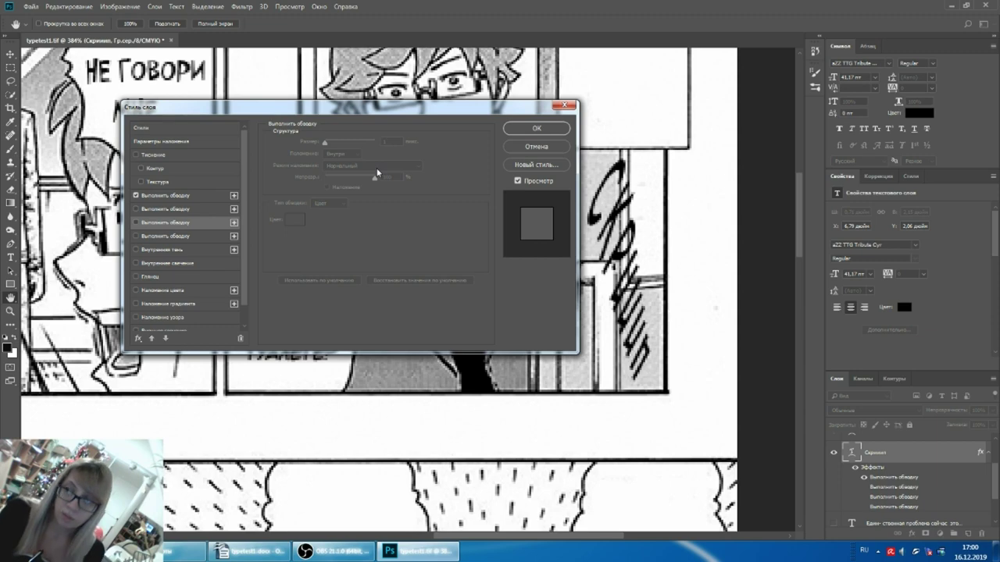
click(517, 149)
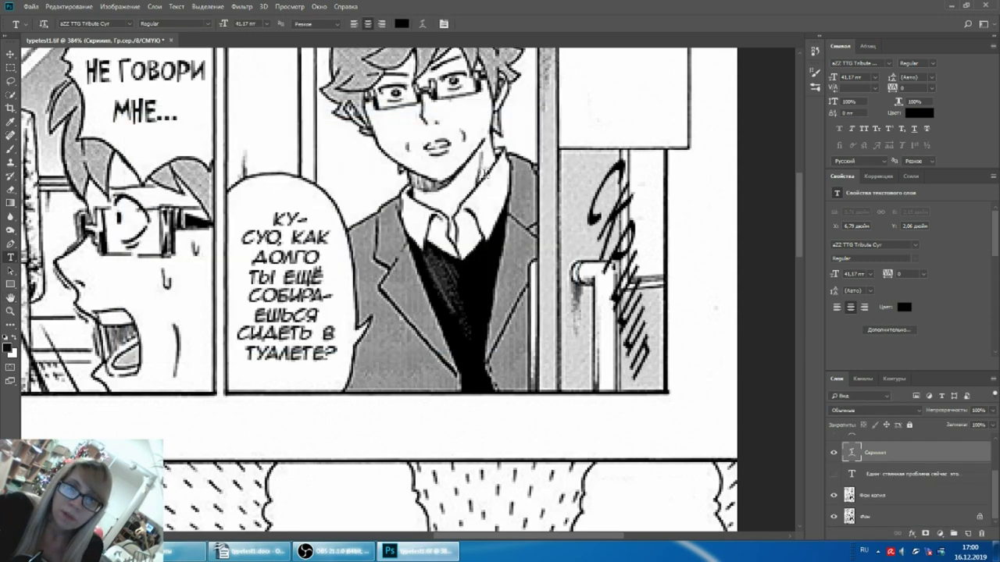
Zoom out around the creak sound effect and reopen its Layer Style settings
scroll(471, 294, down, 3)
scroll(471, 293, left, 1)
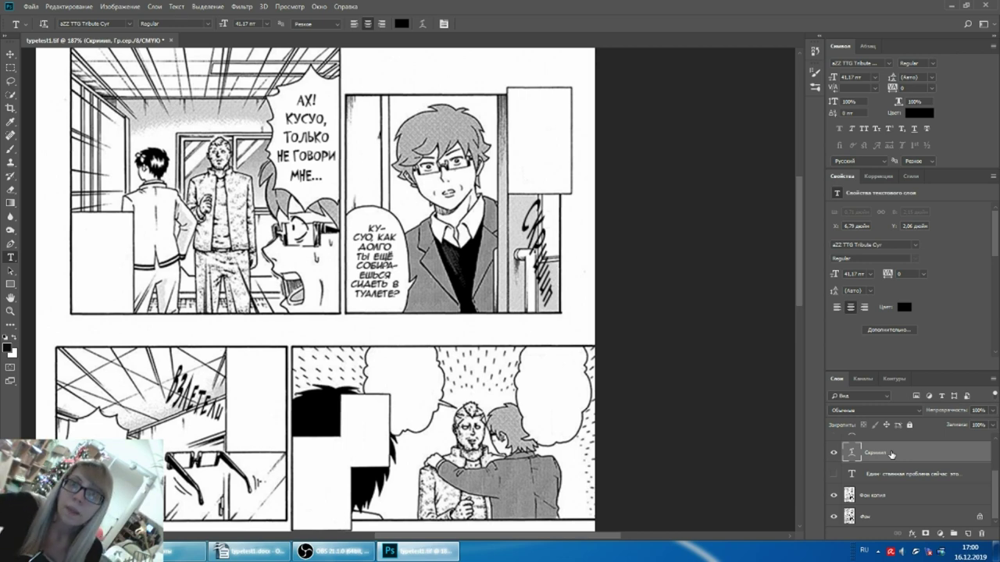
double_click(901, 457)
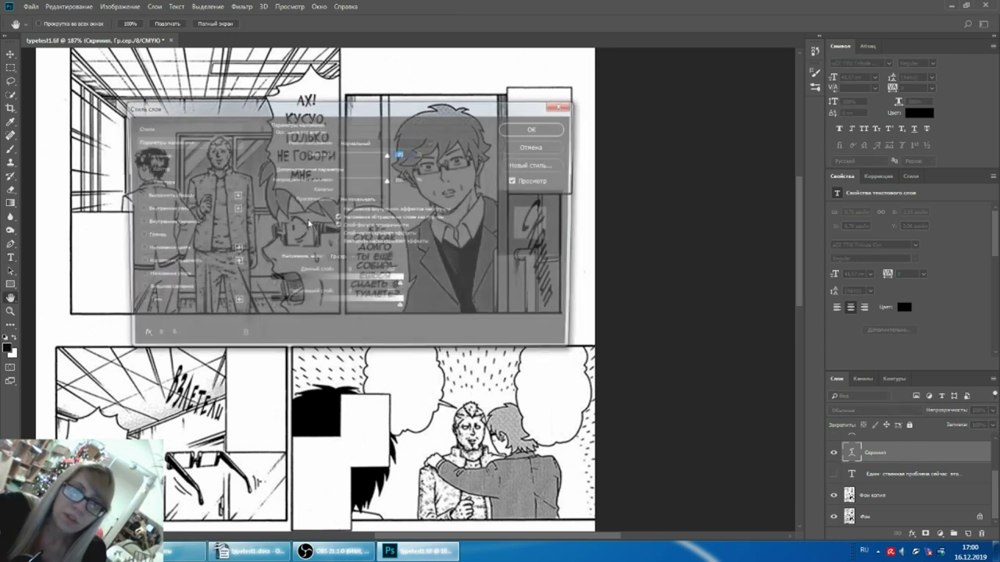
Enable Stroke on the sound-effect text and adjust its size to about 1 px
click(134, 197)
mouse_move(357, 114)
mouse_down()
mouse_move(479, 318)
mouse_move(535, 282)
mouse_up()
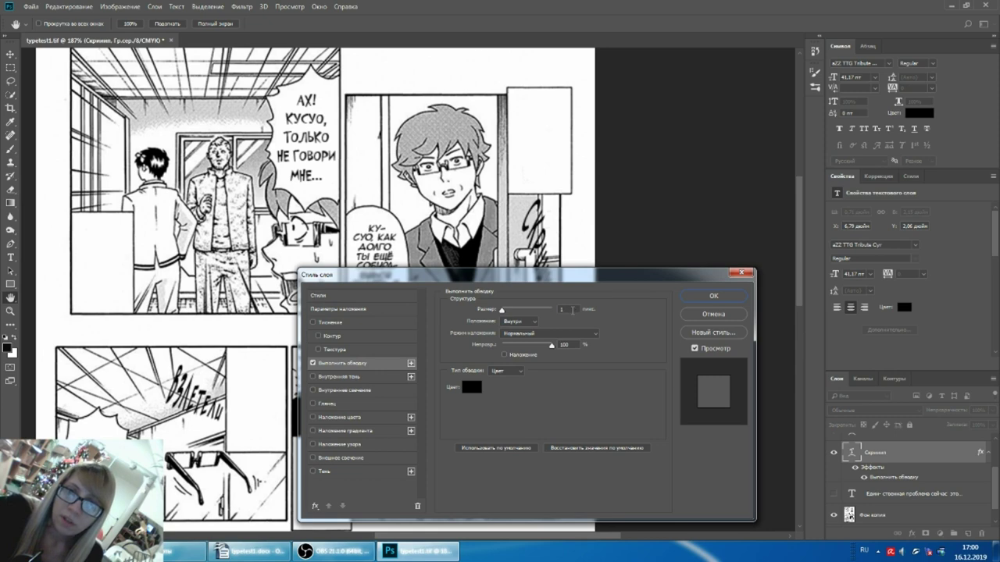
key(Up)
key(Up)
key(Up)
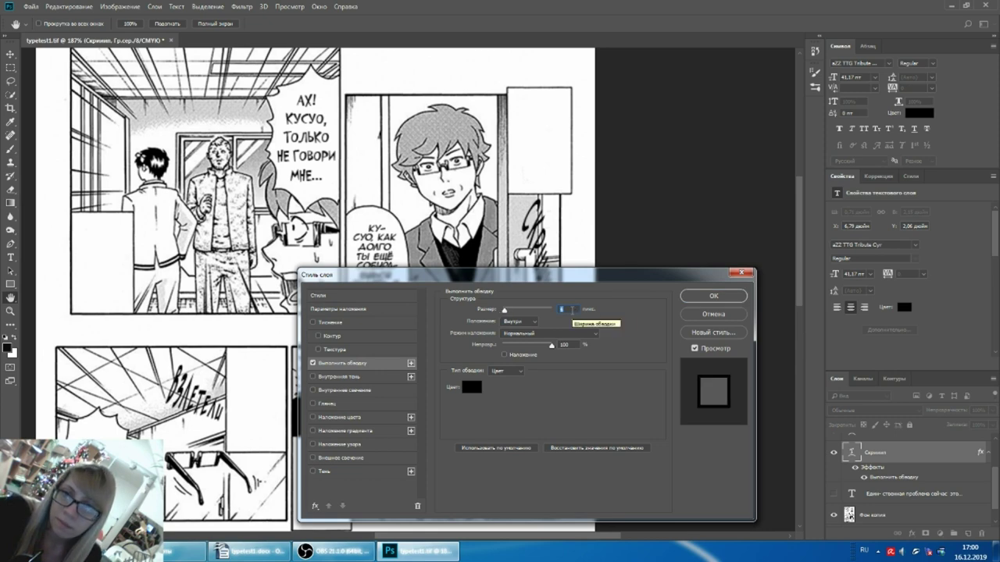
drag(593, 275, 349, 292)
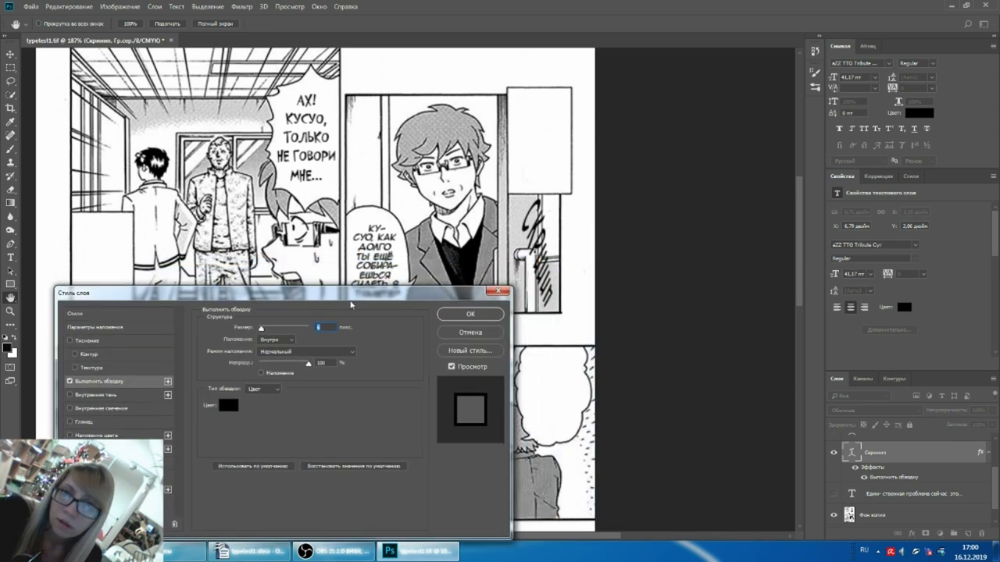
key(Up)
key(Up)
key(Up)
key(Up)
key(Up)
key(Up)
key(Down)
key(Down)
key(Down)
key(Down)
key(Down)
key(Down)
key(Down)
key(Down)
key(Down)
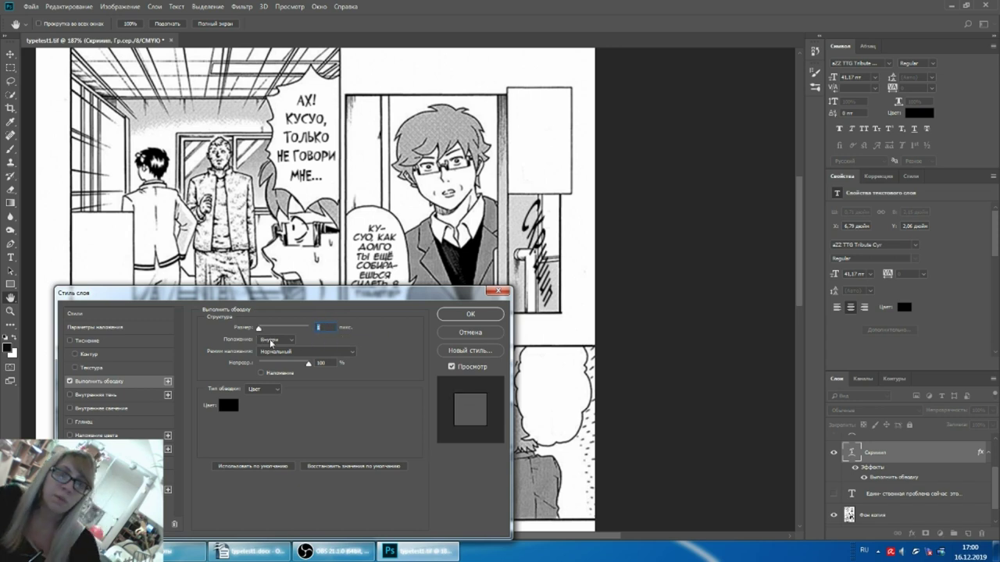
Set the stroke position to Outside and its size to 2 px
click(270, 341)
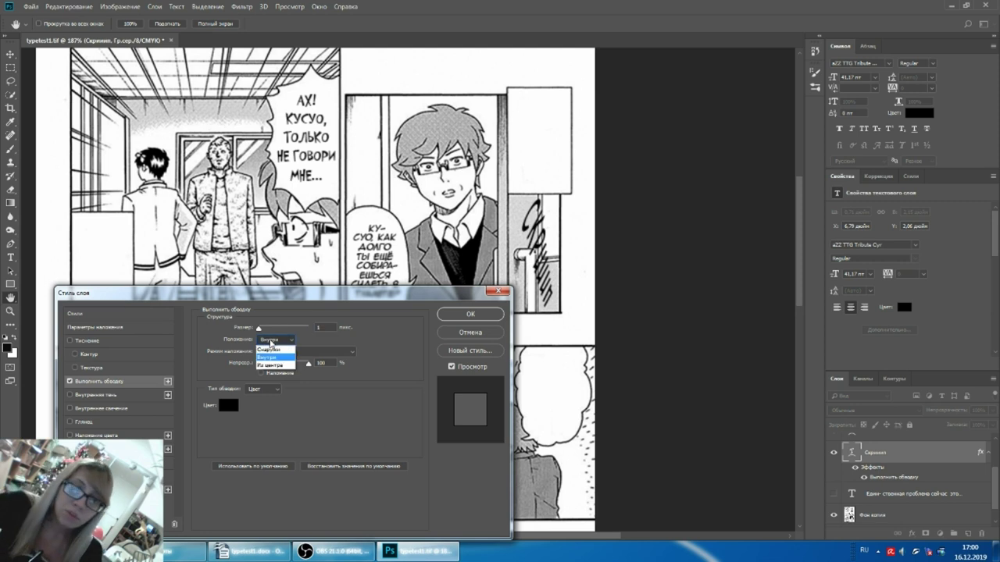
click(265, 349)
click(331, 328)
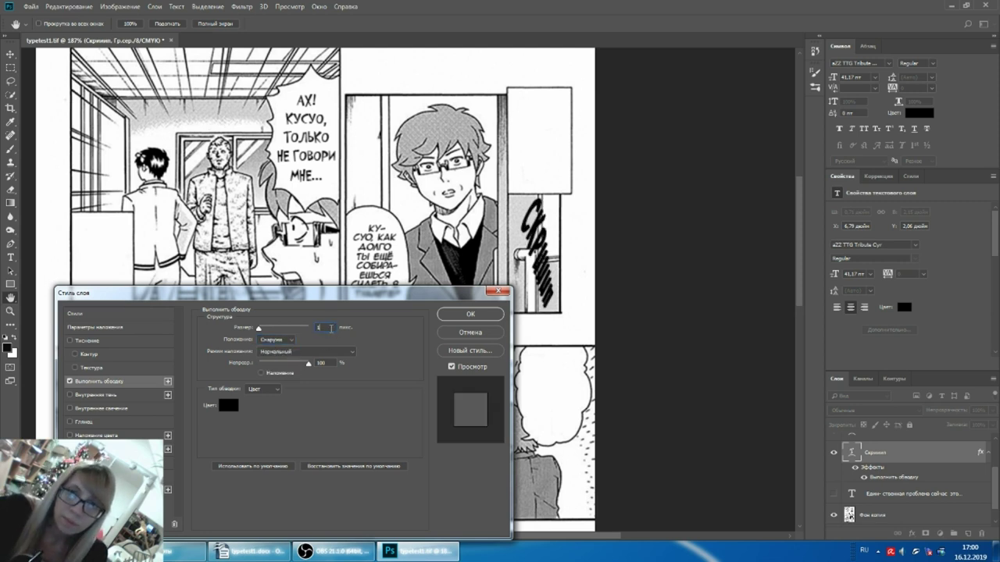
key(Up)
key(Up)
key(Up)
key(Up)
key(Up)
key(Up)
key(Up)
key(Up)
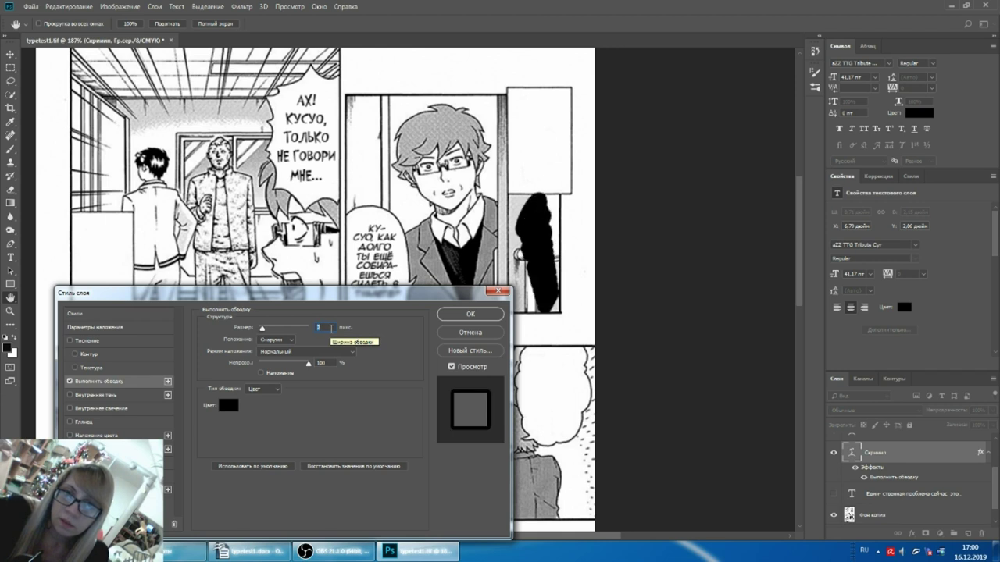
key(Down)
key(Down)
key(Down)
key(Down)
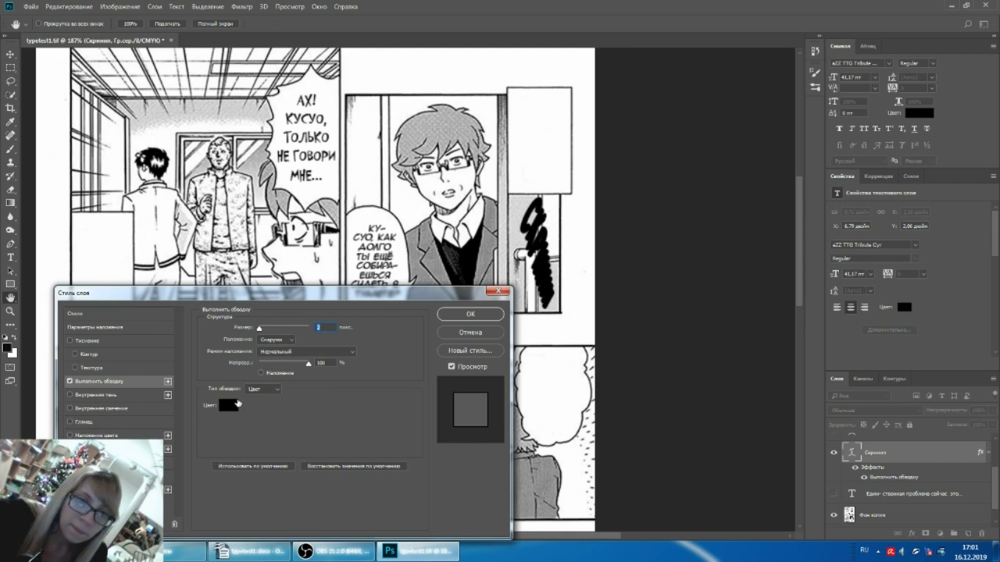
click(229, 408)
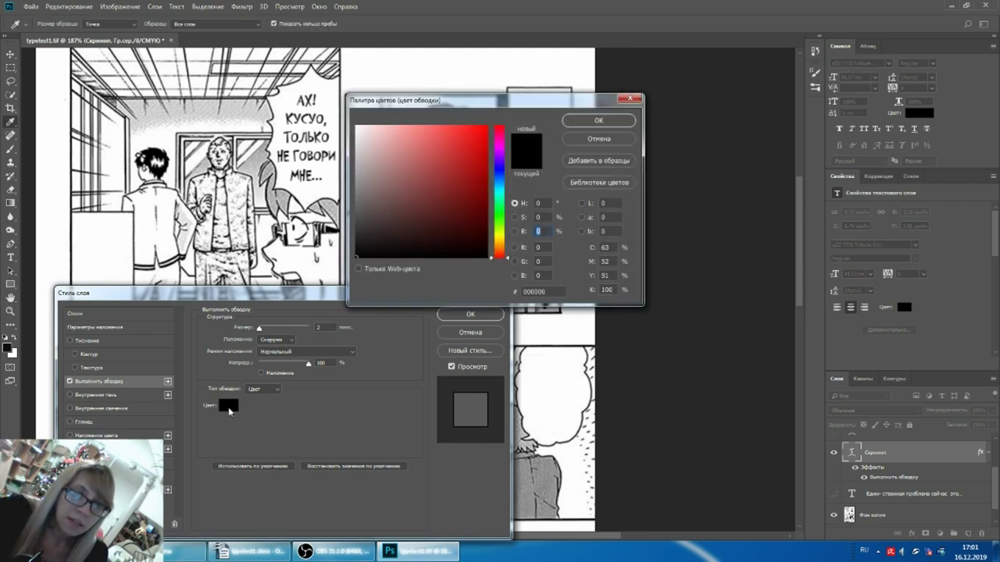
Make the 2 px outside stroke white (ffffff), apply it, and zoom in on the lettering
drag(418, 178, 356, 125)
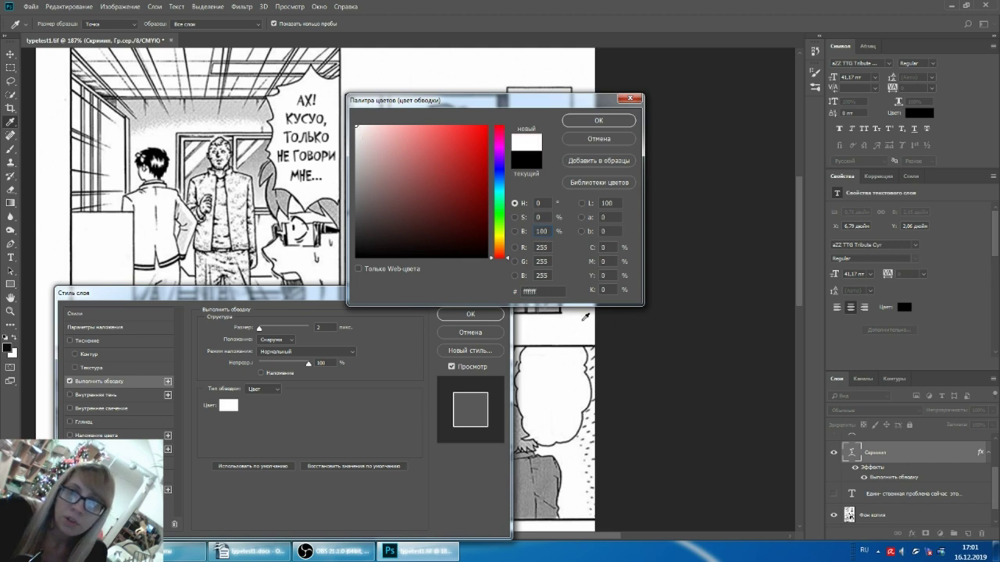
click(542, 291)
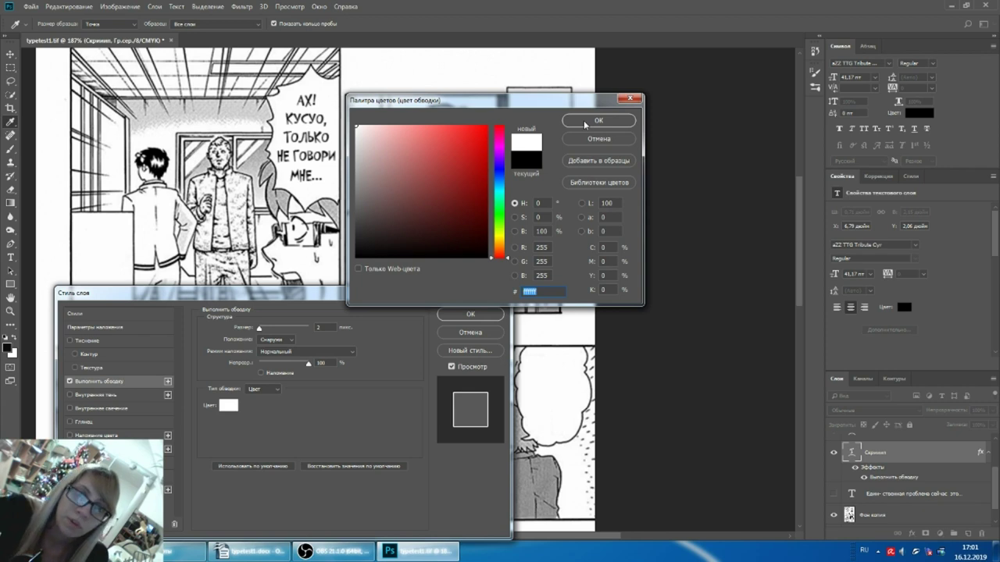
click(584, 123)
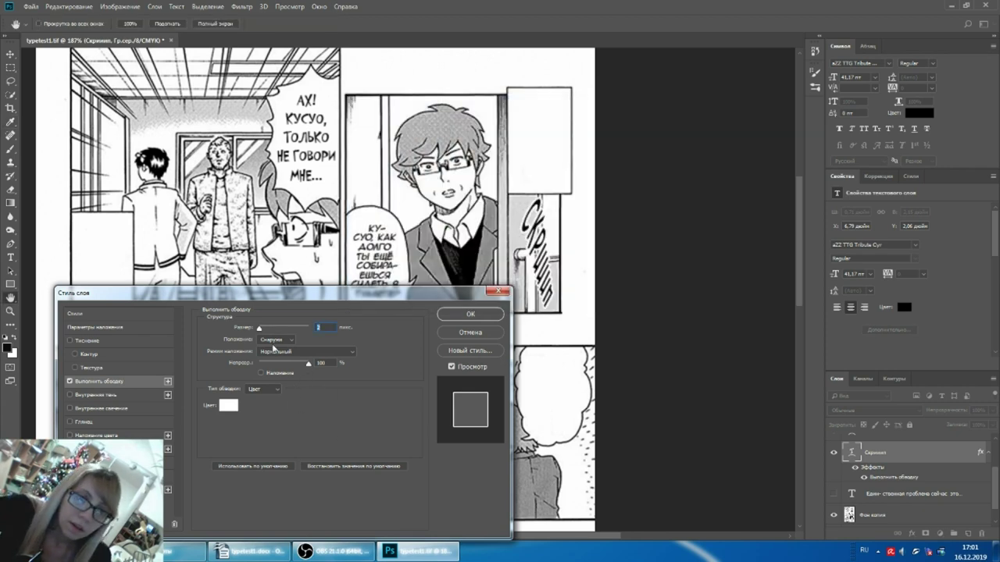
click(309, 367)
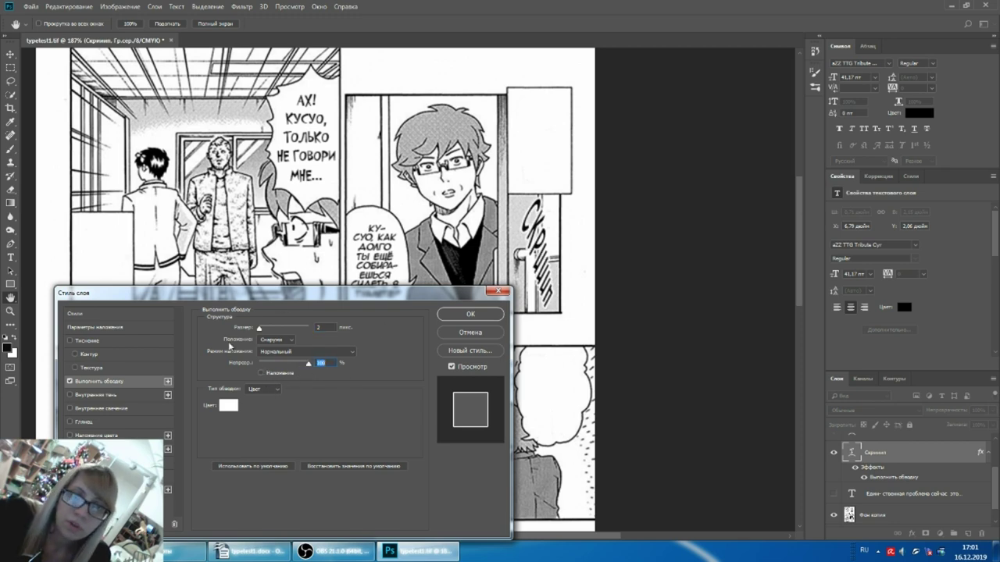
click(470, 314)
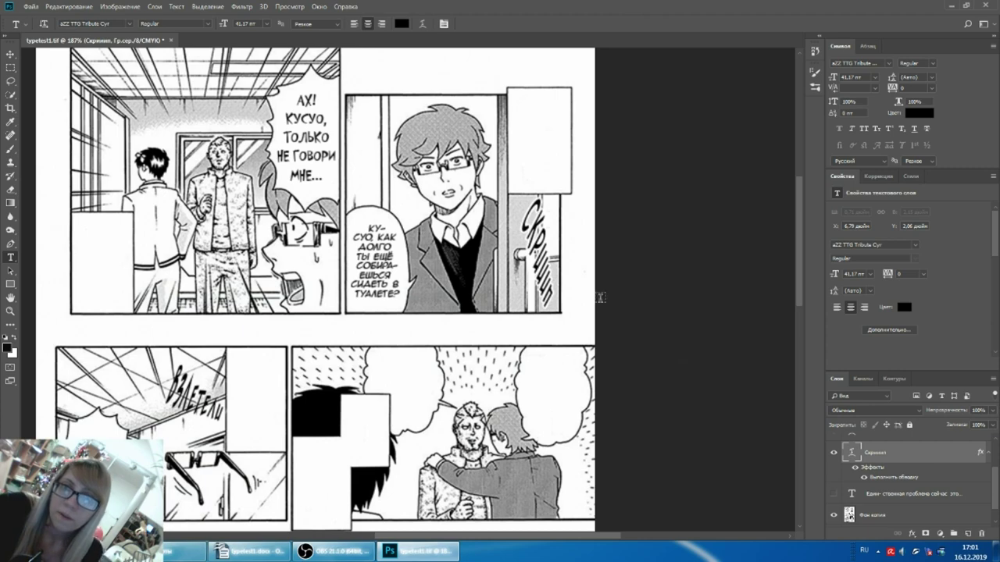
scroll(564, 258, up, 3)
scroll(564, 254, up, 1)
scroll(558, 270, up, 2)
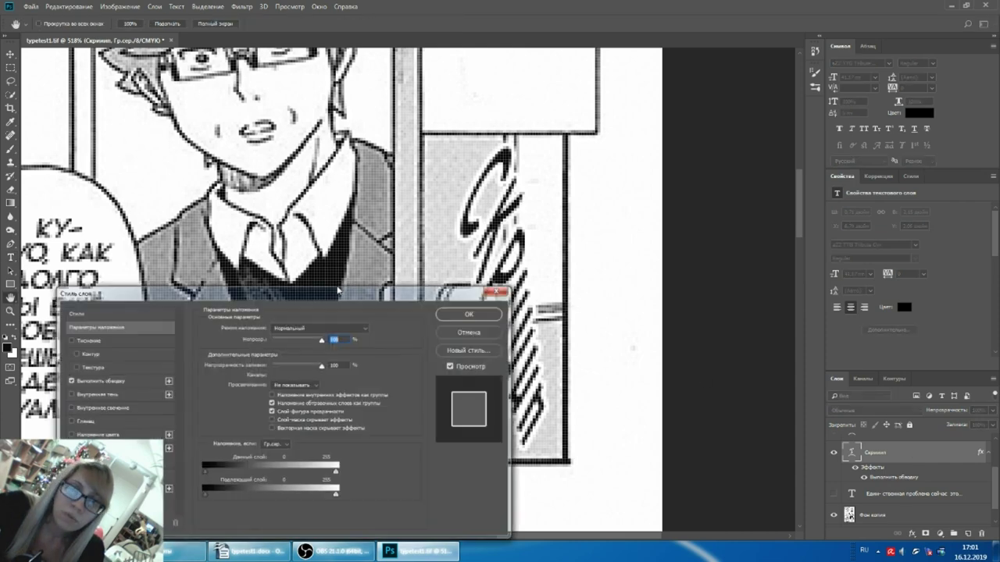
Preview a 15 px stroke, then set the white stroke to 1 px and confirm
click(111, 380)
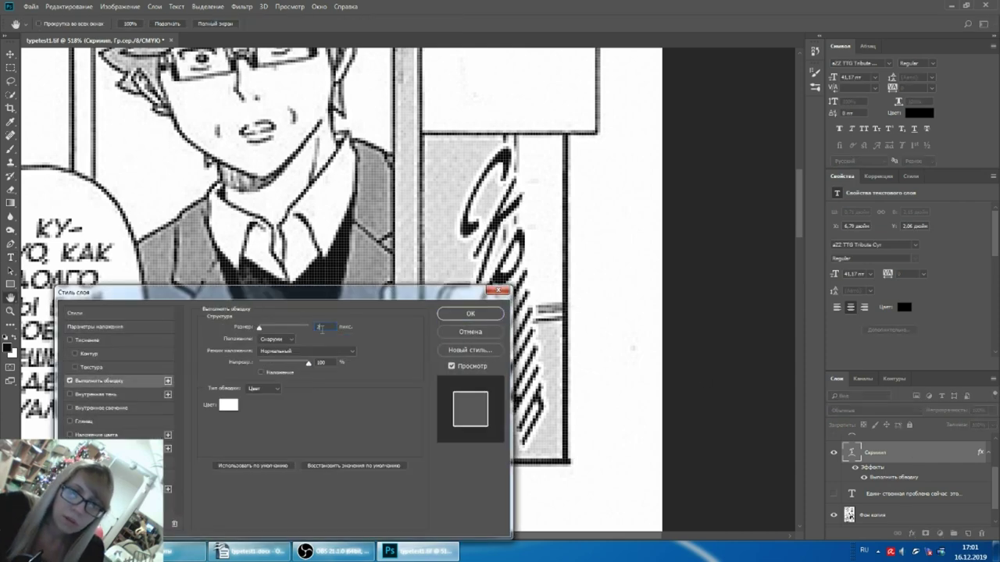
key(Down)
mouse_move(453, 293)
mouse_down()
mouse_move(337, 247)
mouse_move(341, 230)
mouse_up()
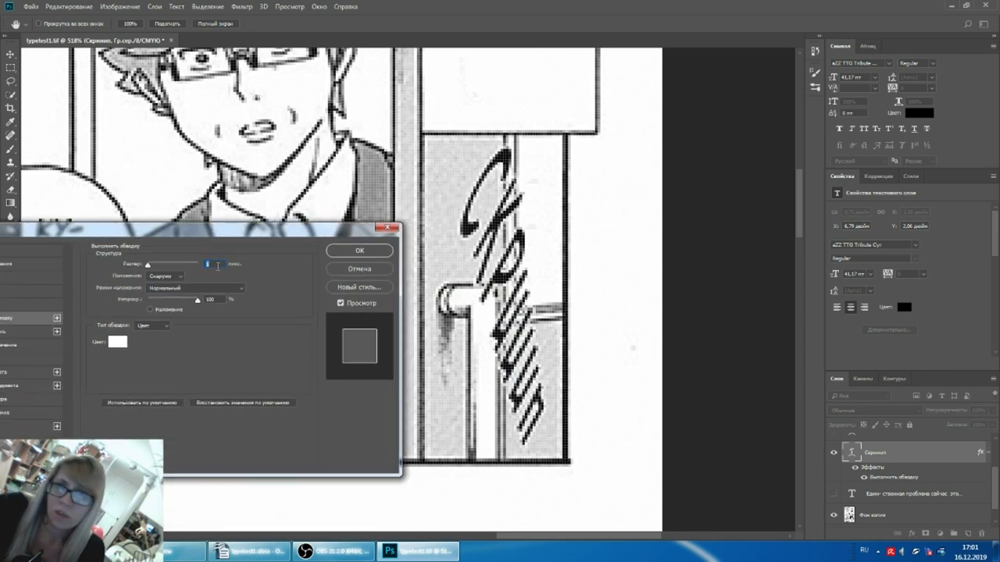
key(Up)
key(Up)
text(1)
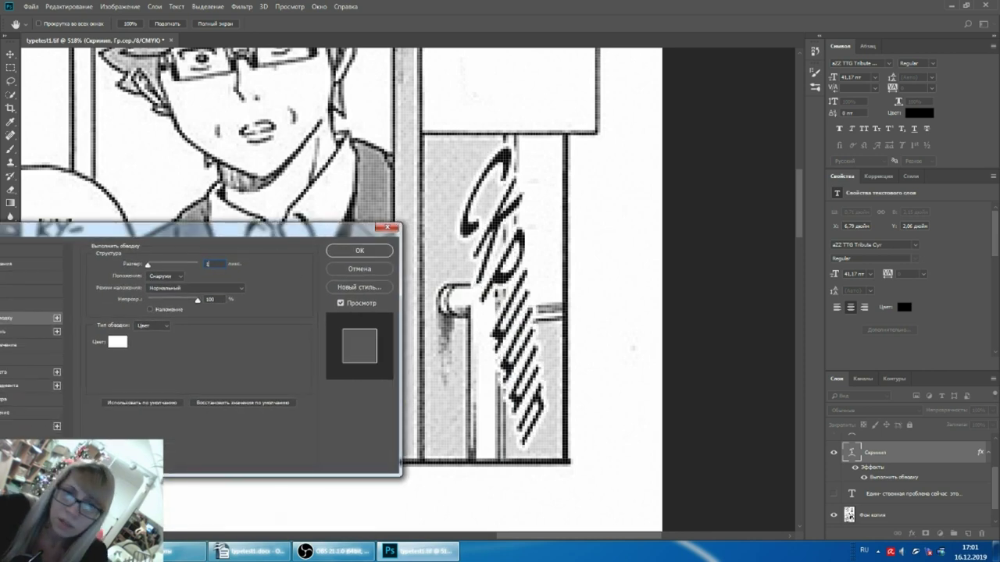
text(5)
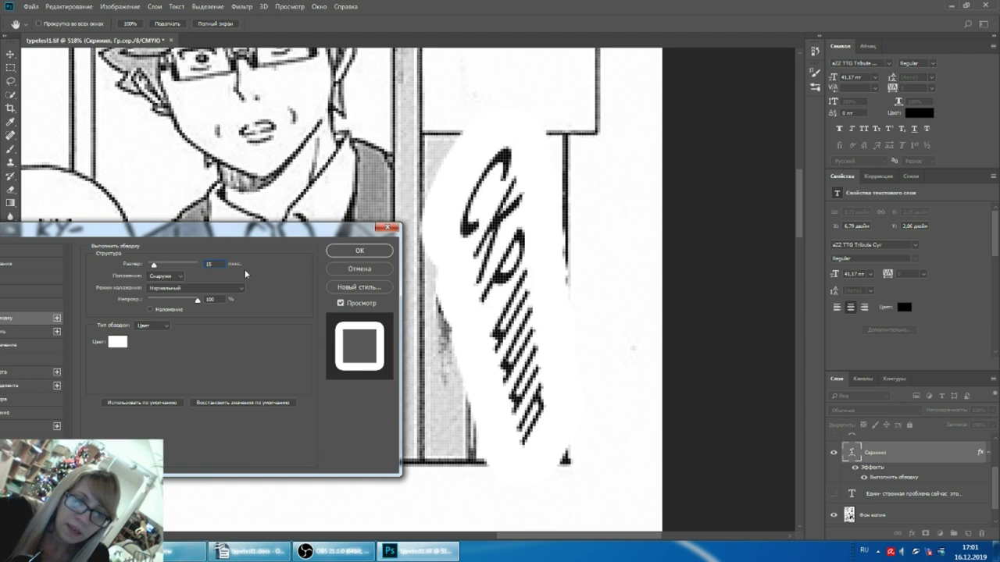
key(BackSpace)
text(5)
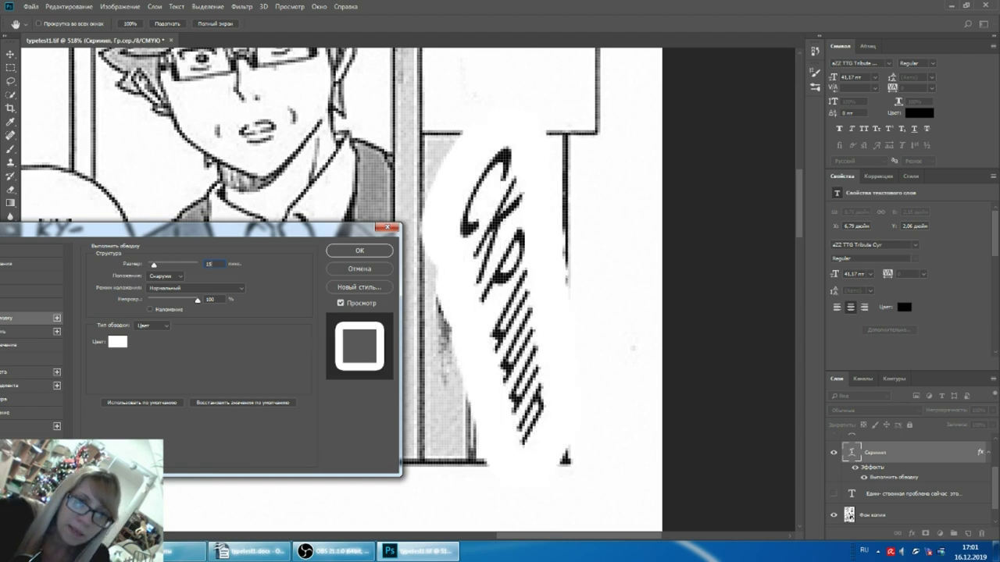
key(BackSpace)
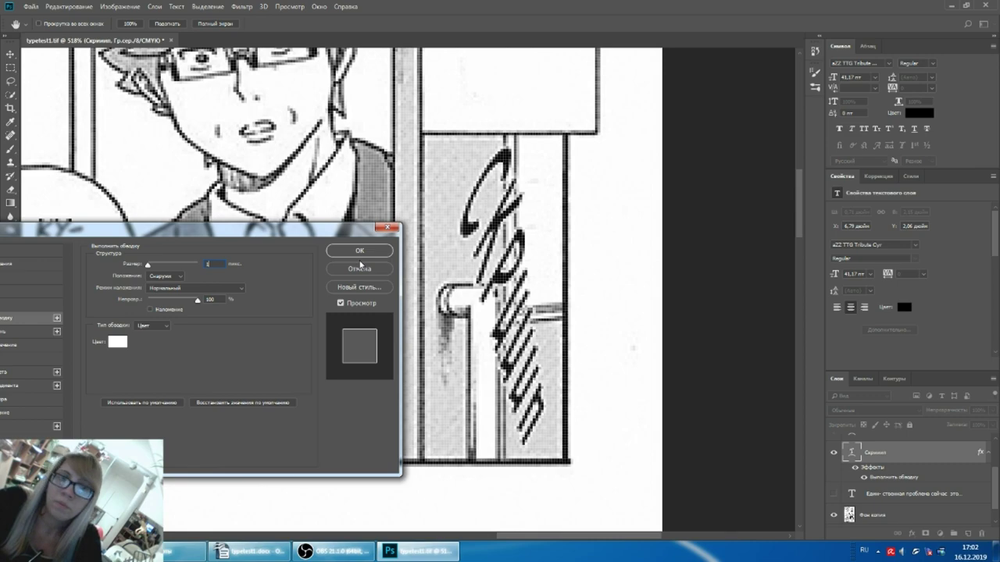
click(349, 251)
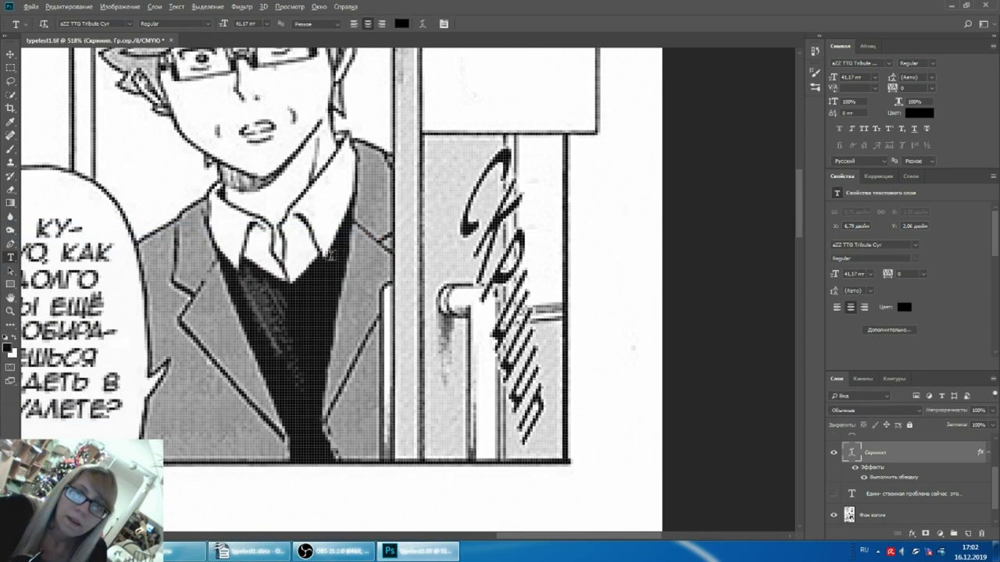
Pan to the lower panel and hide the ВЗЛЕТЕЛИ and 'Фон копия' layers to reveal the Japanese original
scroll(330, 257, down, 3)
scroll(351, 305, left, 2)
scroll(212, 295, left, 2)
scroll(212, 296, down, 4)
scroll(212, 296, left, 2)
scroll(312, 320, left, 5)
scroll(434, 348, down, 1)
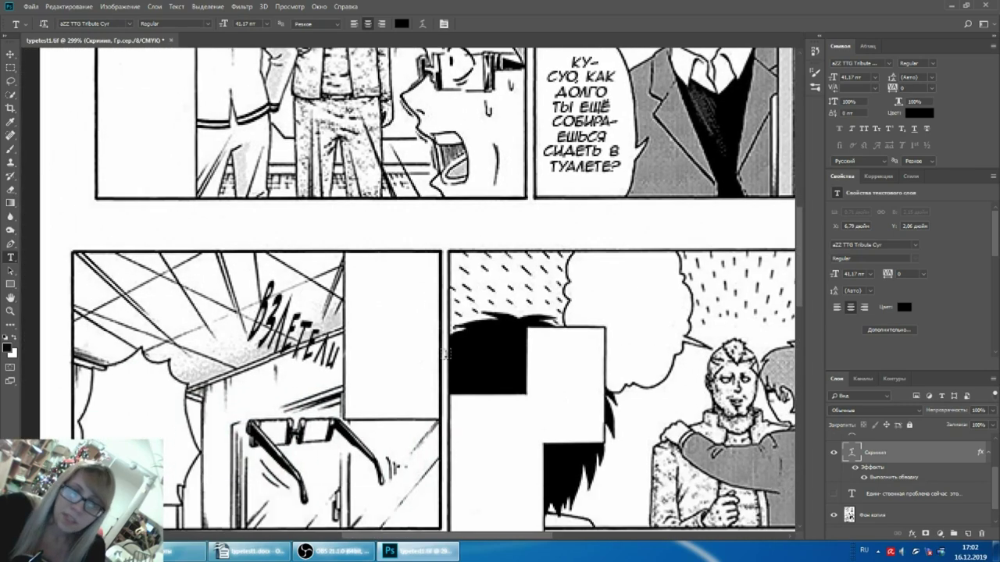
scroll(843, 463, up, 2)
click(836, 475)
scroll(856, 479, down, 2)
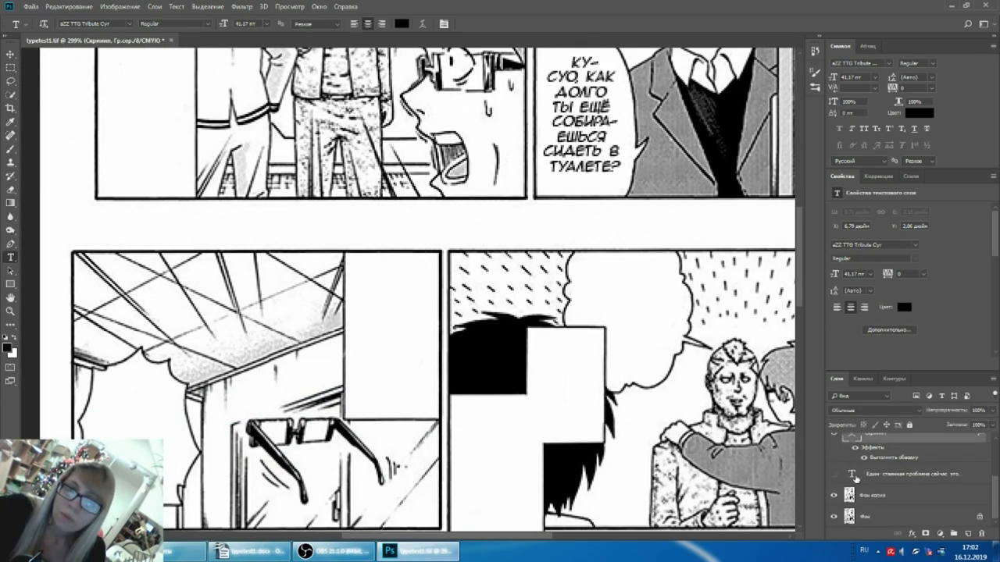
click(836, 498)
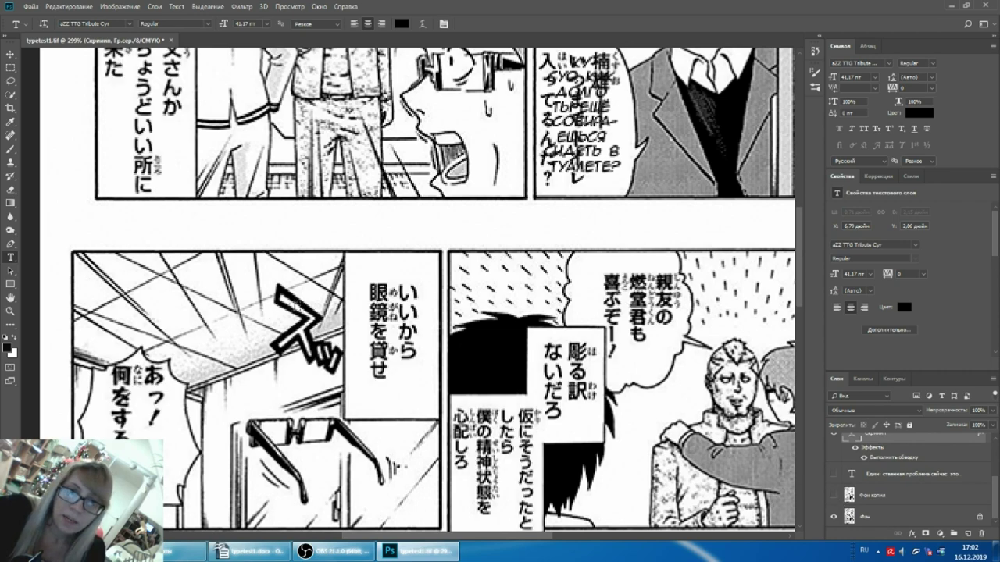
Show 'Фон копия' and ВЗЛЕТЕЛИ again and select the ВЗЛЕТЕЛИ text layer
scroll(316, 319, up, 2)
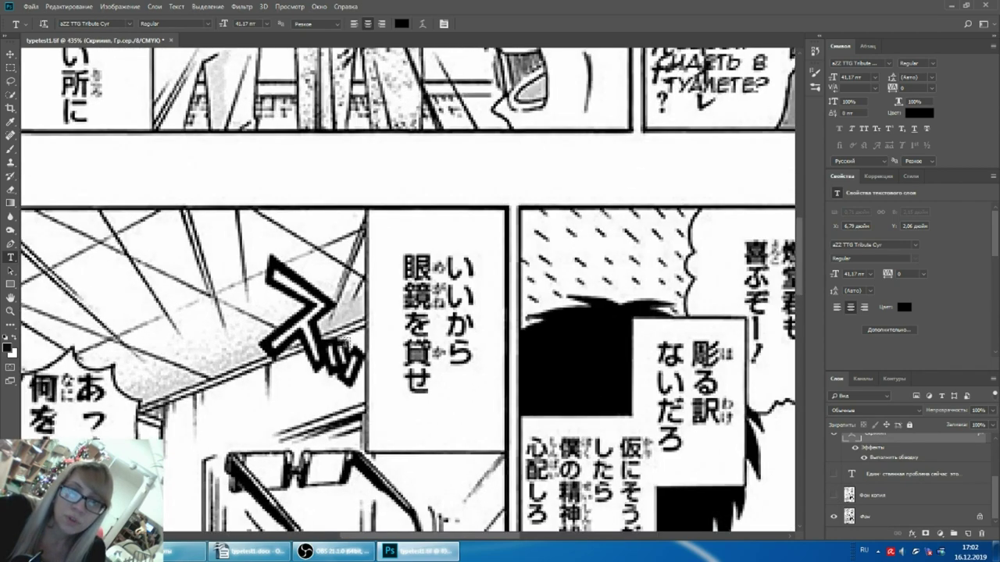
click(834, 495)
scroll(862, 488, up, 3)
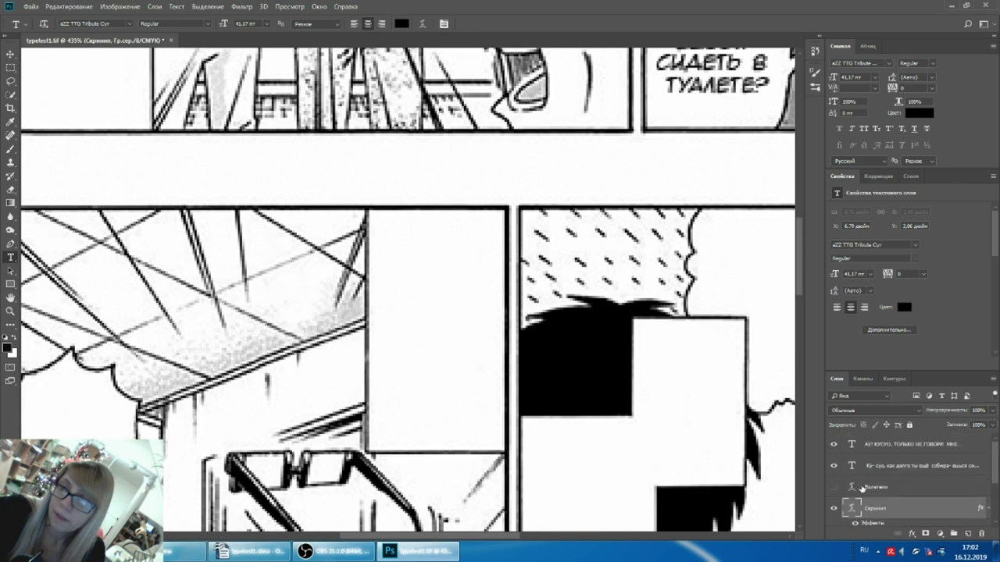
click(834, 487)
click(930, 488)
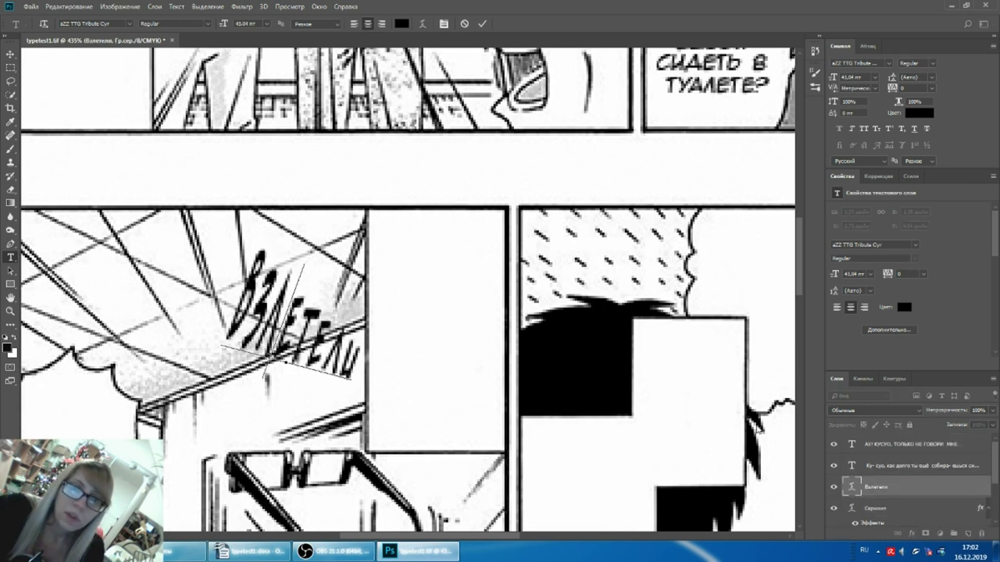
Set the ВЗЛЕТЕЛИ text colour to white
click(918, 114)
text(100)
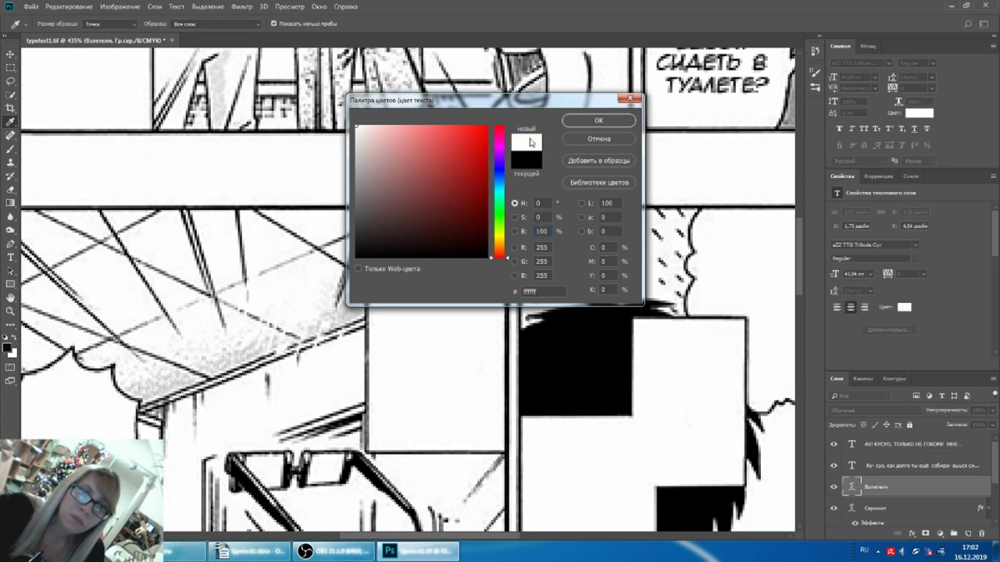
click(584, 122)
Add a black Layer Style stroke outline to the ВЗЛЕТЕЛИ lettering
double_click(910, 490)
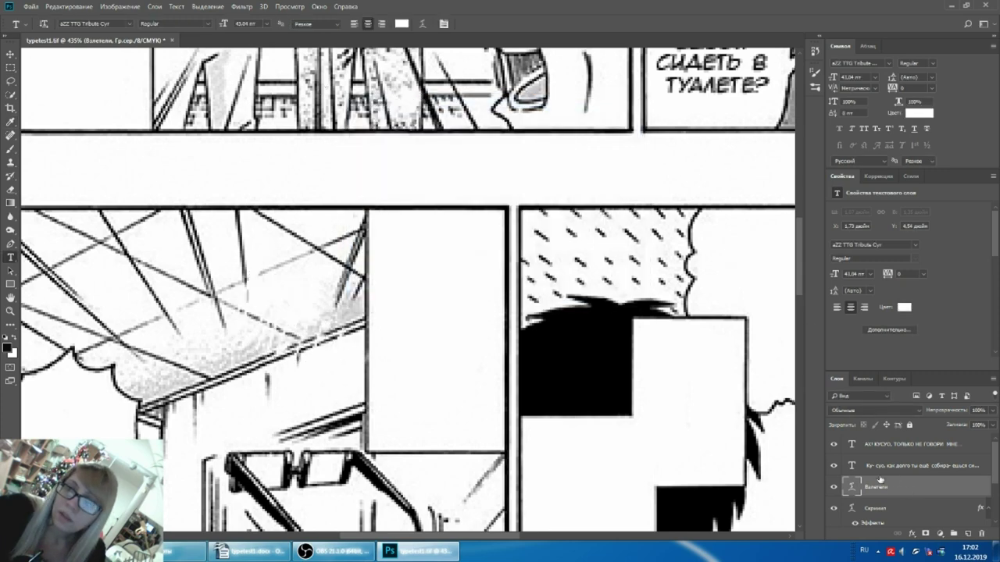
drag(223, 234, 758, 164)
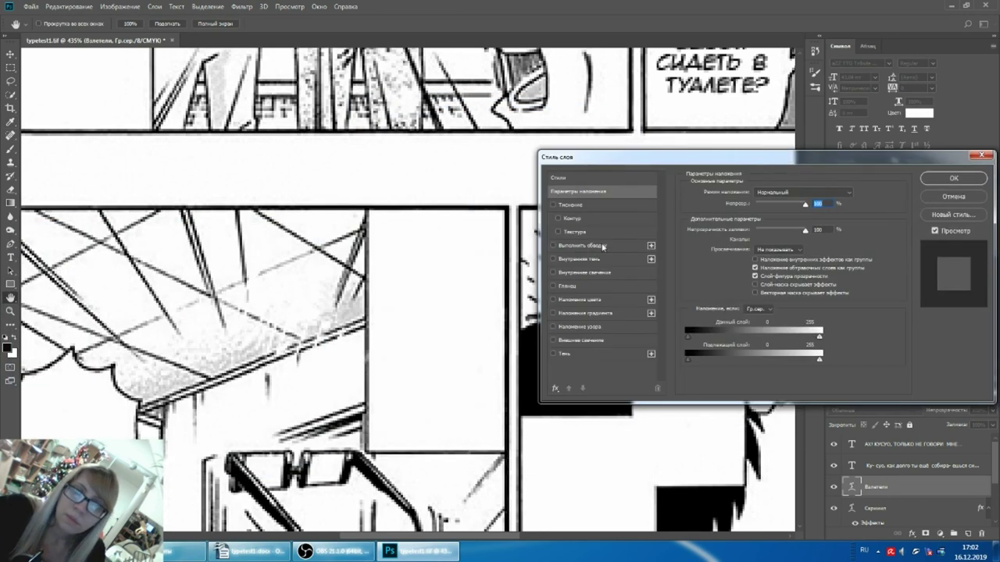
click(553, 245)
click(584, 249)
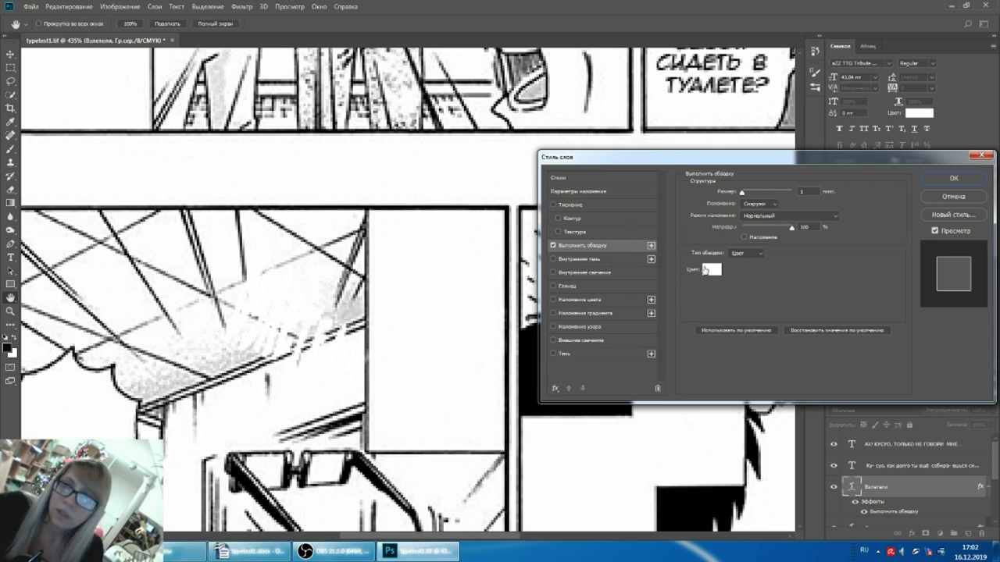
click(709, 271)
drag(466, 219, 356, 257)
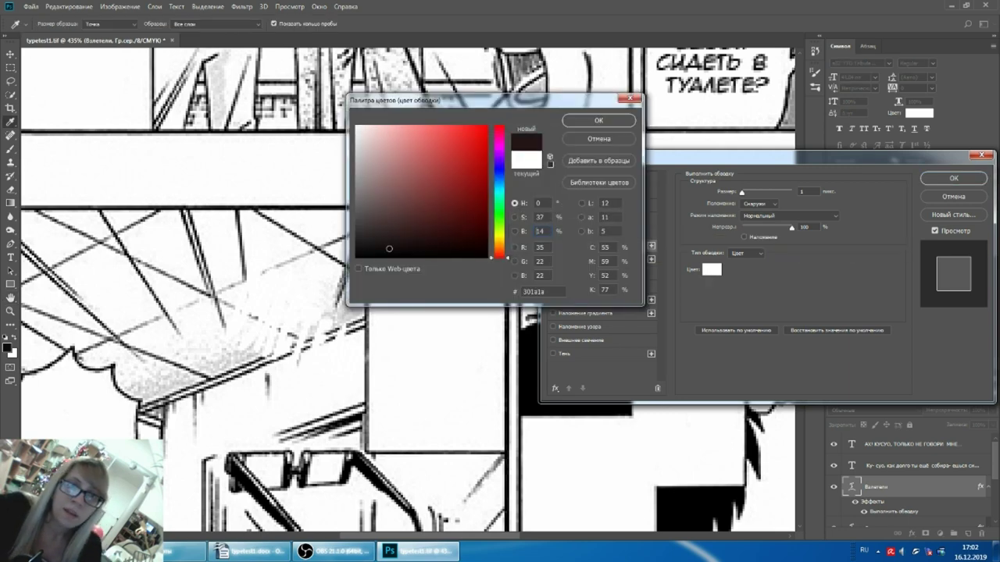
click(599, 121)
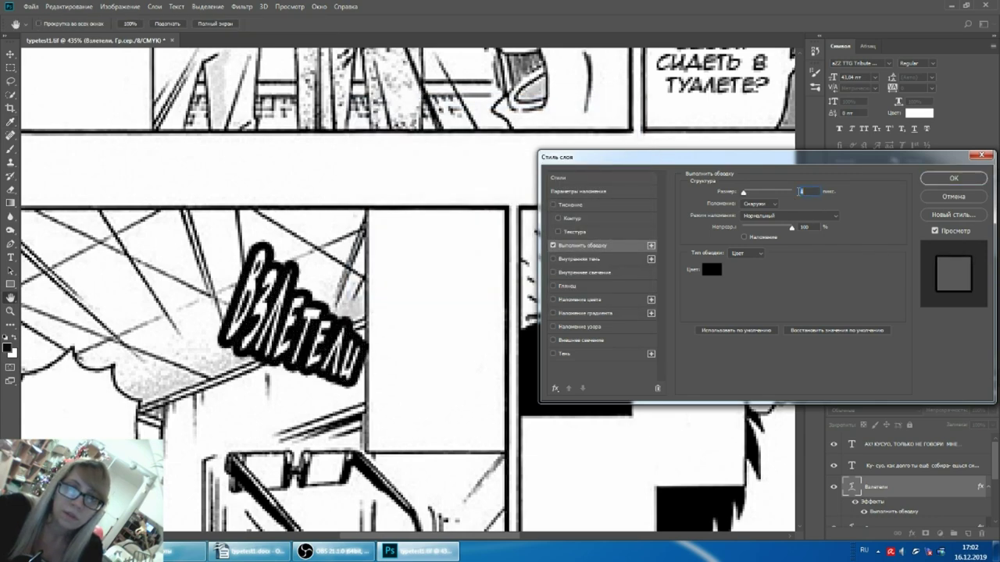
click(954, 178)
scroll(468, 265, down, 2)
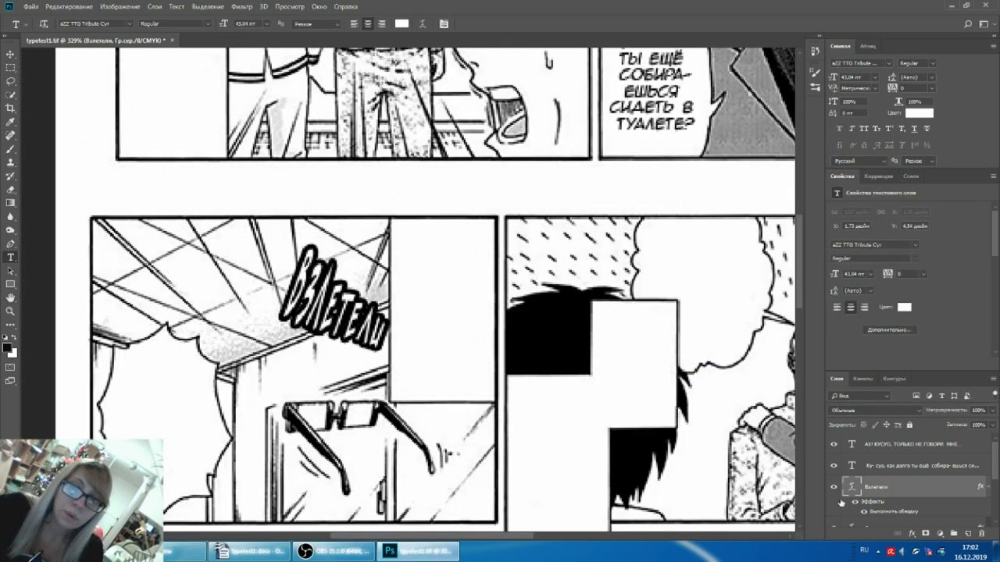
double_click(932, 489)
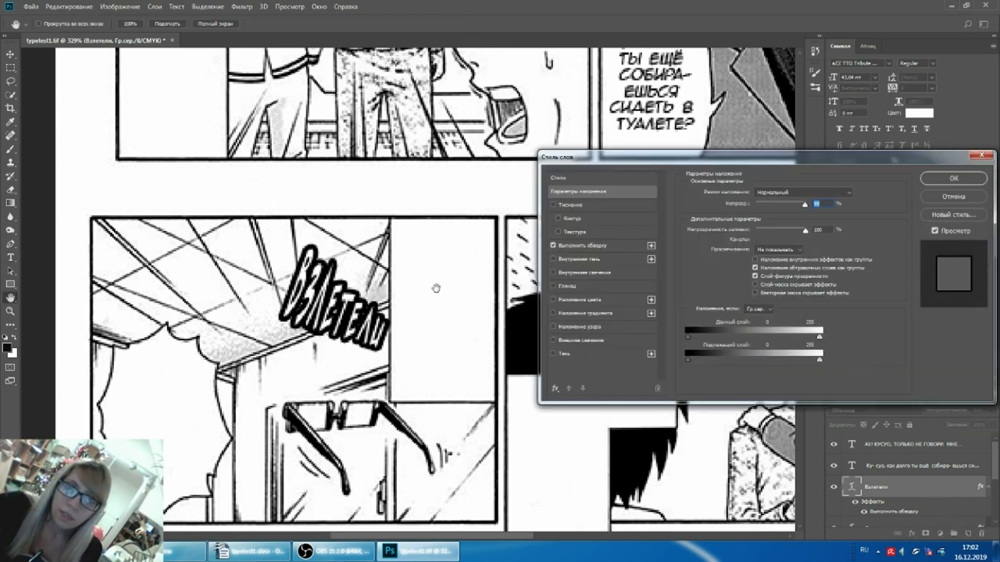
click(651, 245)
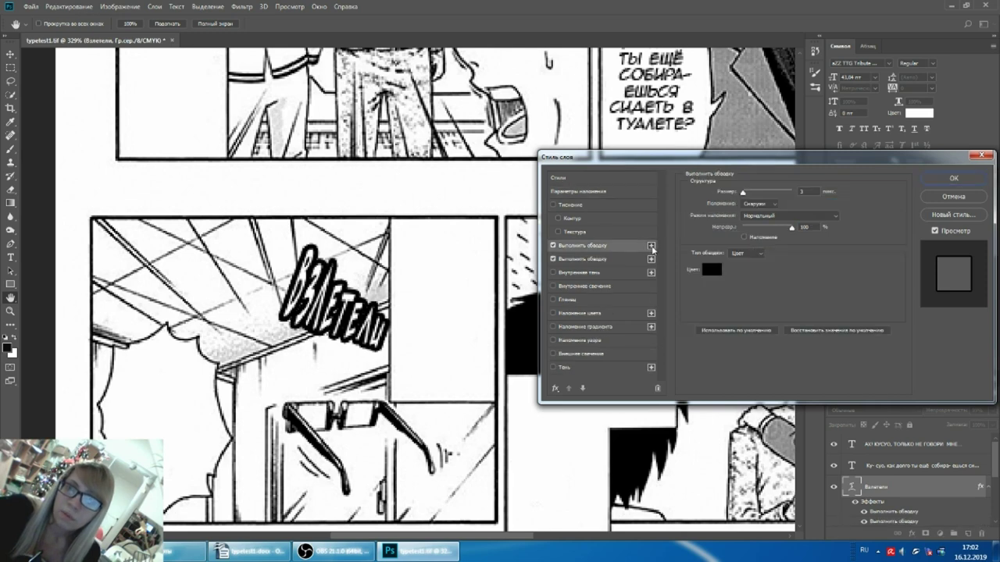
click(596, 261)
click(553, 259)
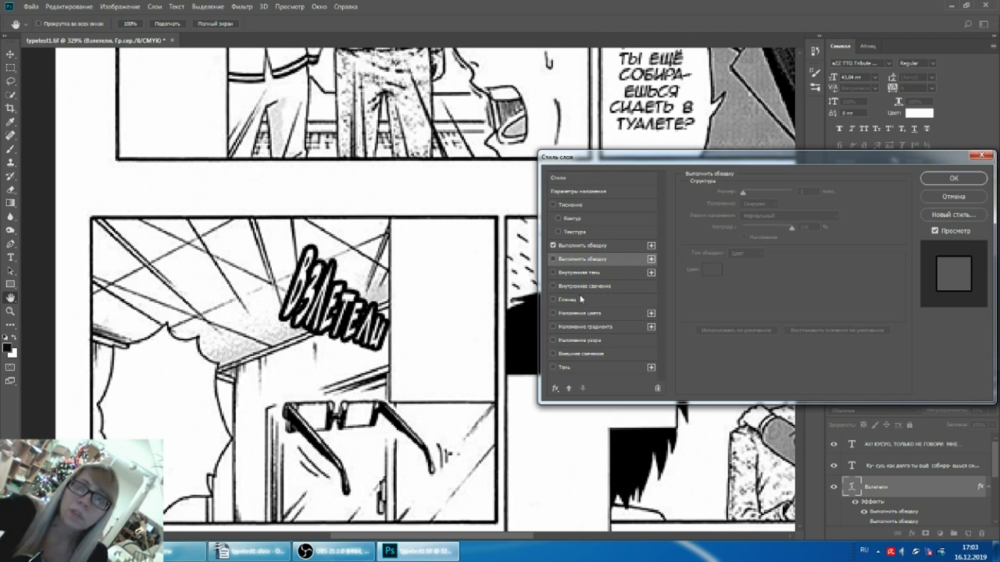
click(568, 353)
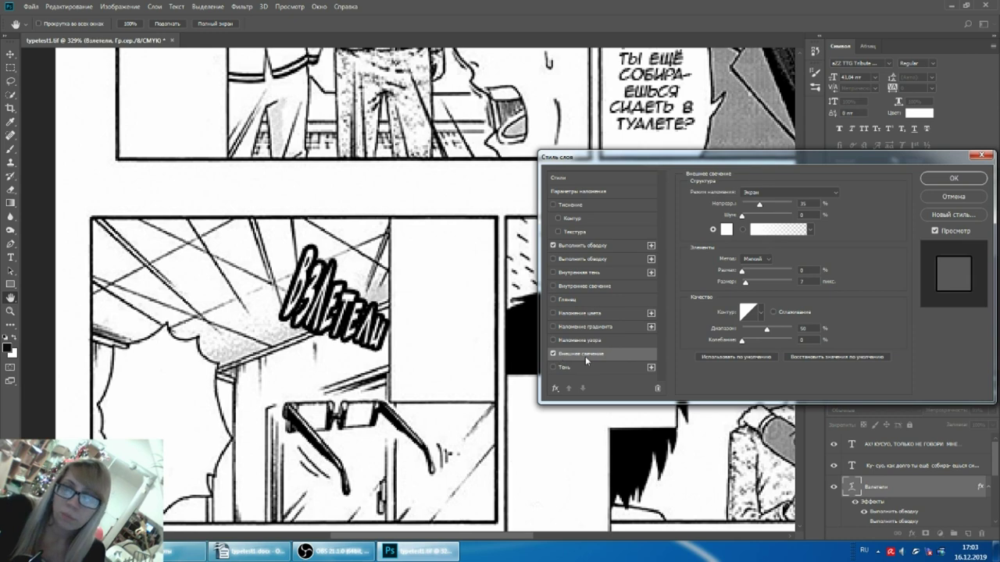
click(554, 354)
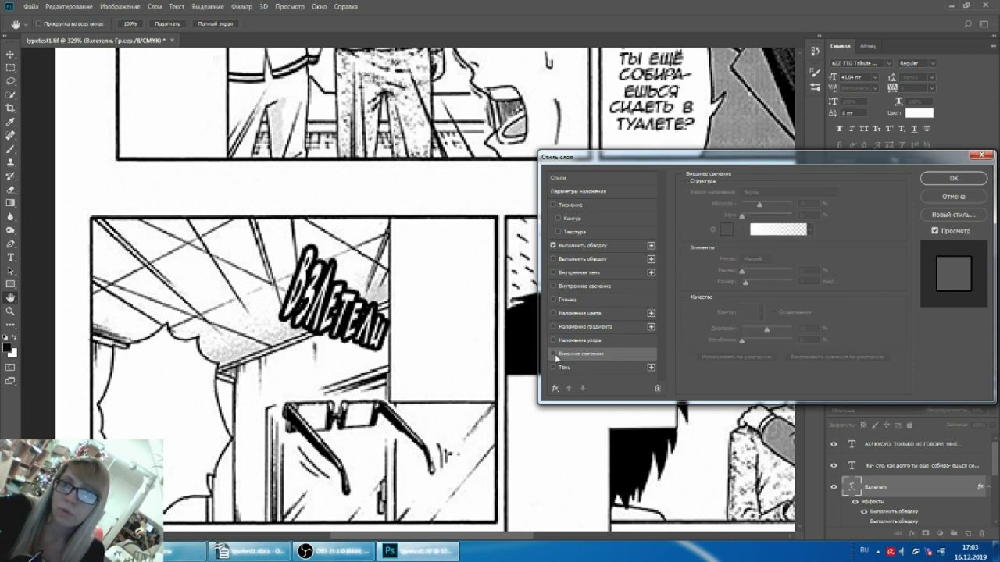
click(949, 180)
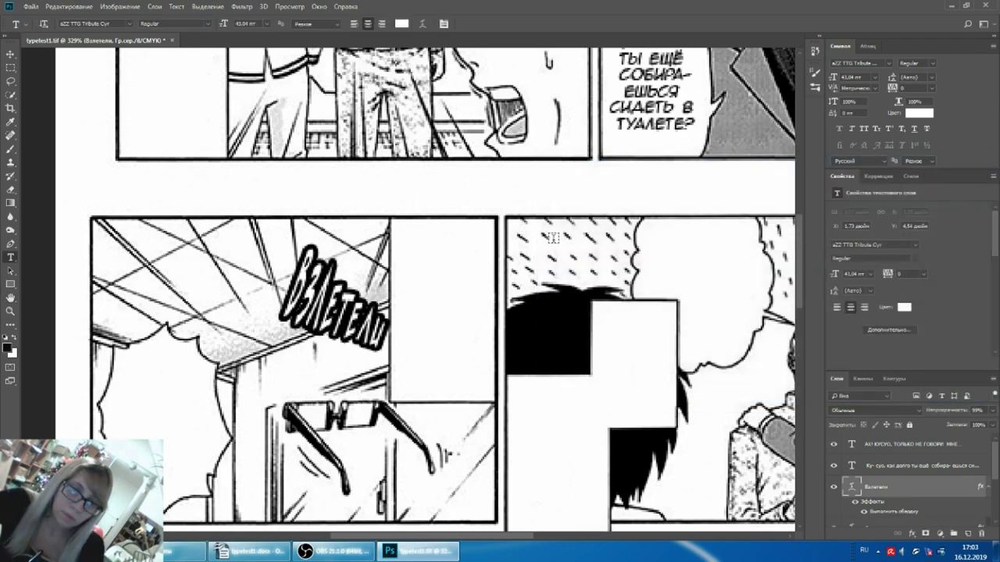
Bring the OBS Studio window in front of Photoshop from the taskbar
click(328, 551)
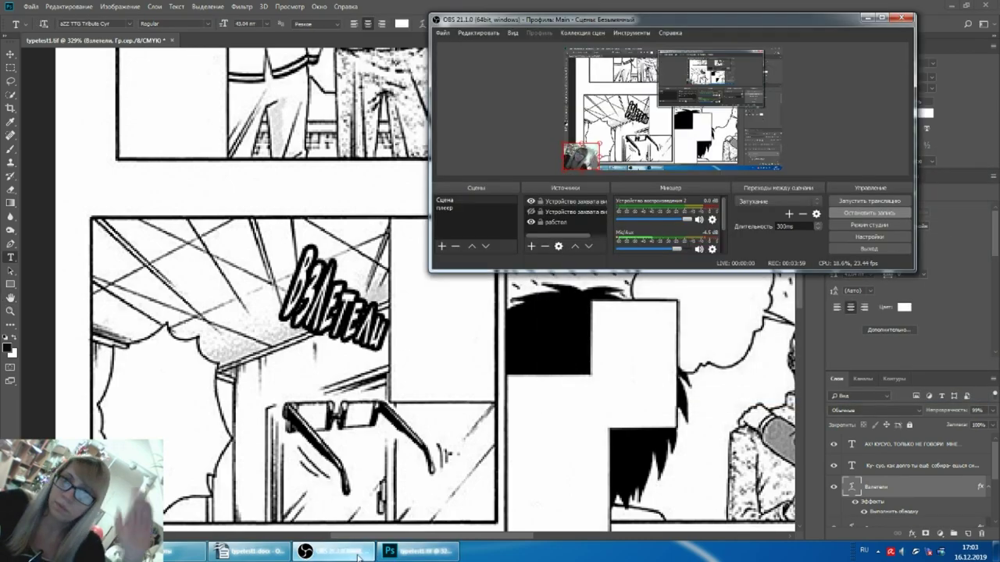